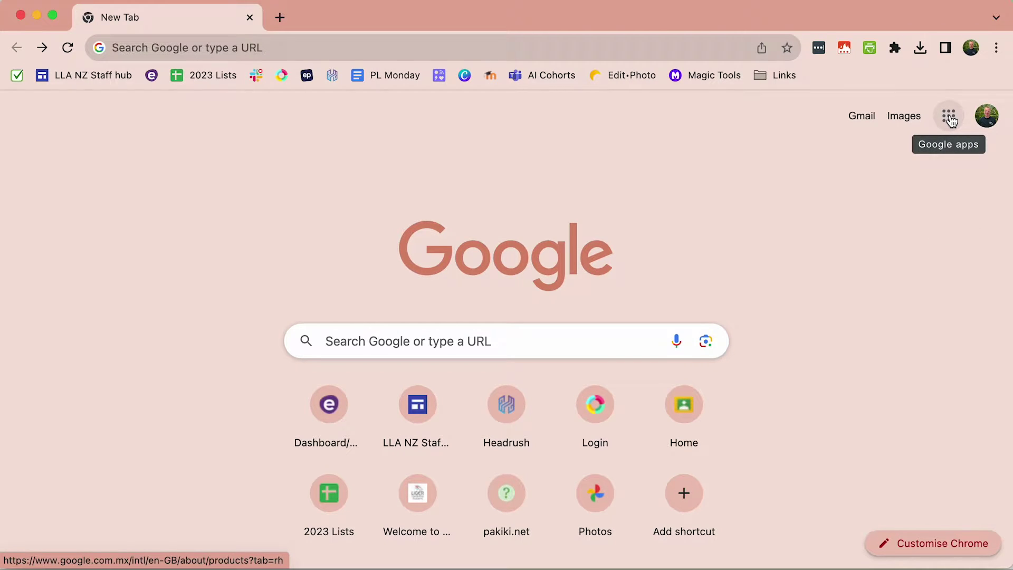
Launch Google Sites from the Google apps grid on Chrome's new tab page.
{"action": "left_click", "coordinate": [950, 119]}
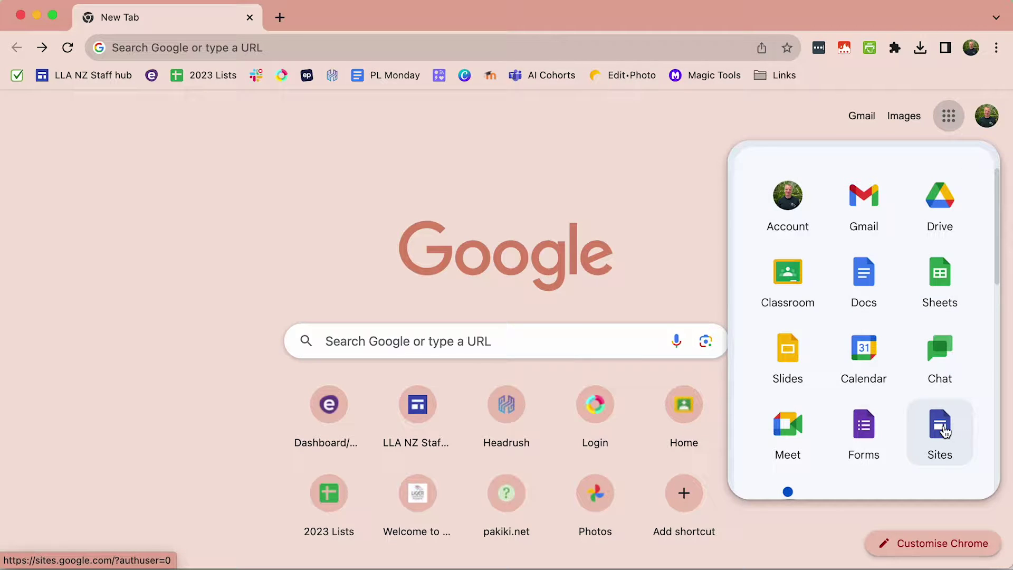
{"action": "left_click", "coordinate": [945, 431]}
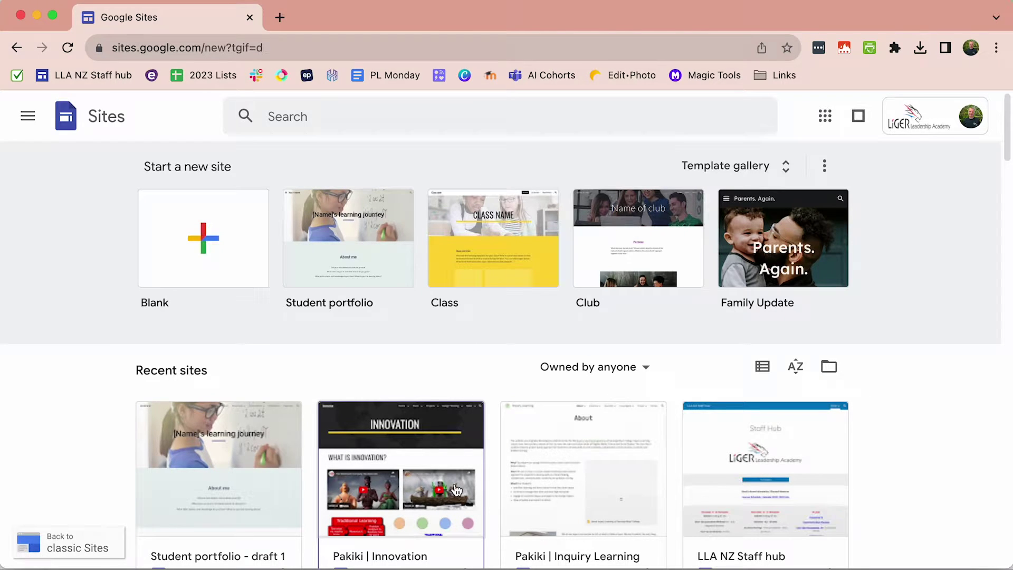
Create a new site from the Student portfolio template.
{"action": "left_click", "coordinate": [338, 239]}
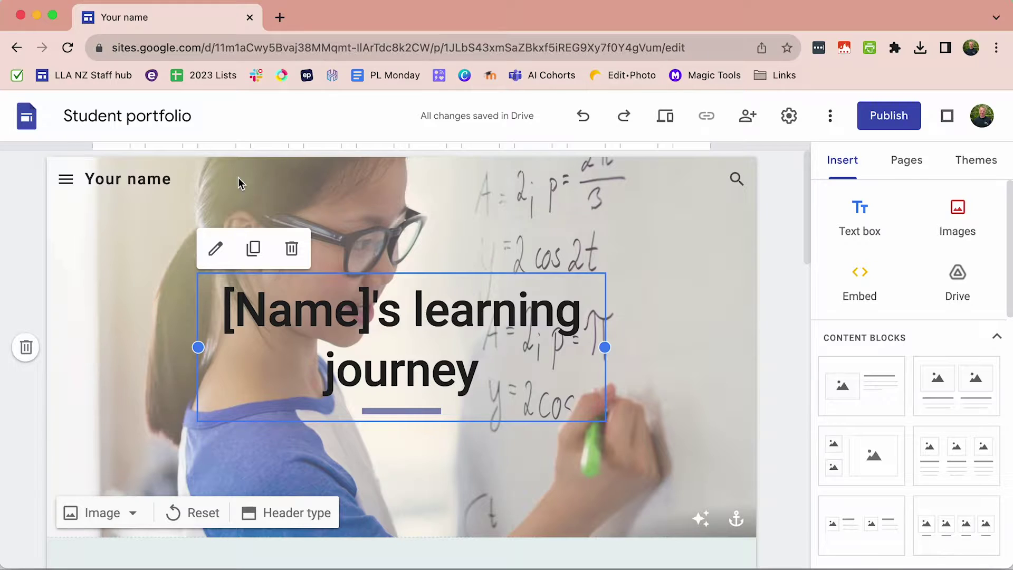
Replace the 'Your name' header placeholder with the student's first name.
{"action": "left_click", "coordinate": [122, 179]}
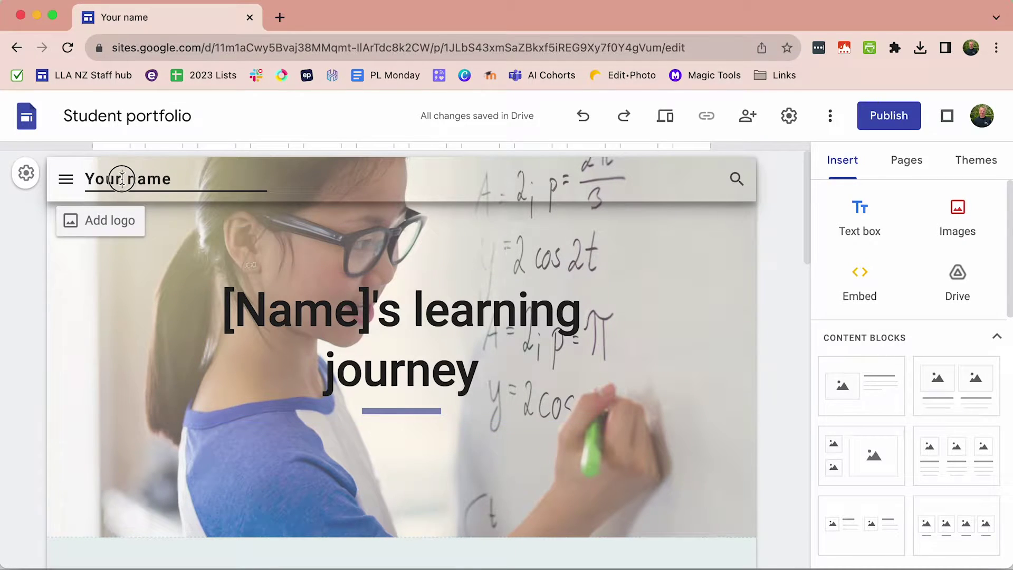
{"action": "type", "text": "And"}
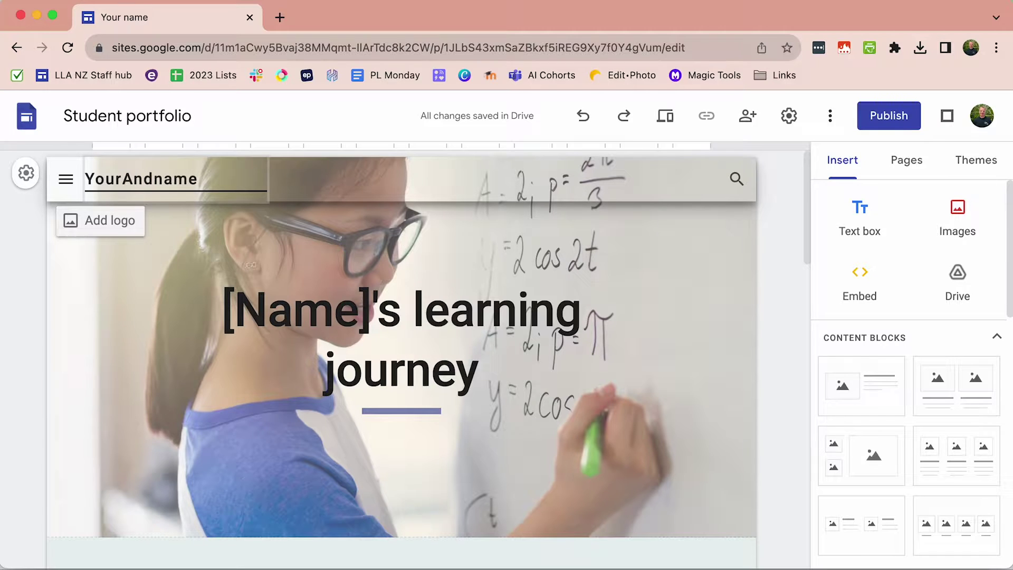
{"action": "key", "text": "ctrl+a"}
{"action": "type", "text": "Andrew"}
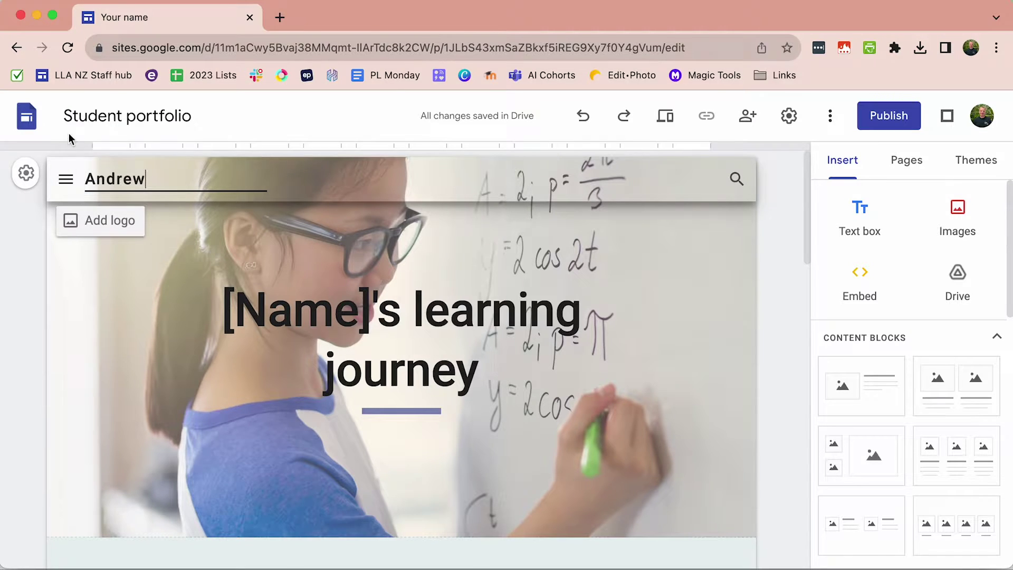
Retitle the site as the student's possessive name plus 'portfolio', removing 'Student'.
{"action": "left_click", "coordinate": [67, 116]}
{"action": "type", "text": "Andrew"}
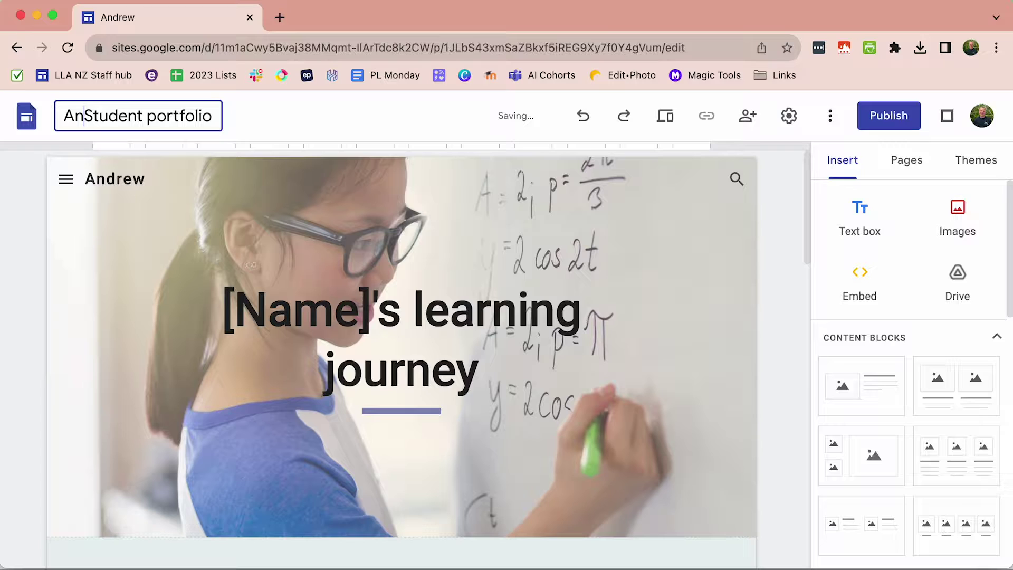
{"action": "type", "text": "'s"}
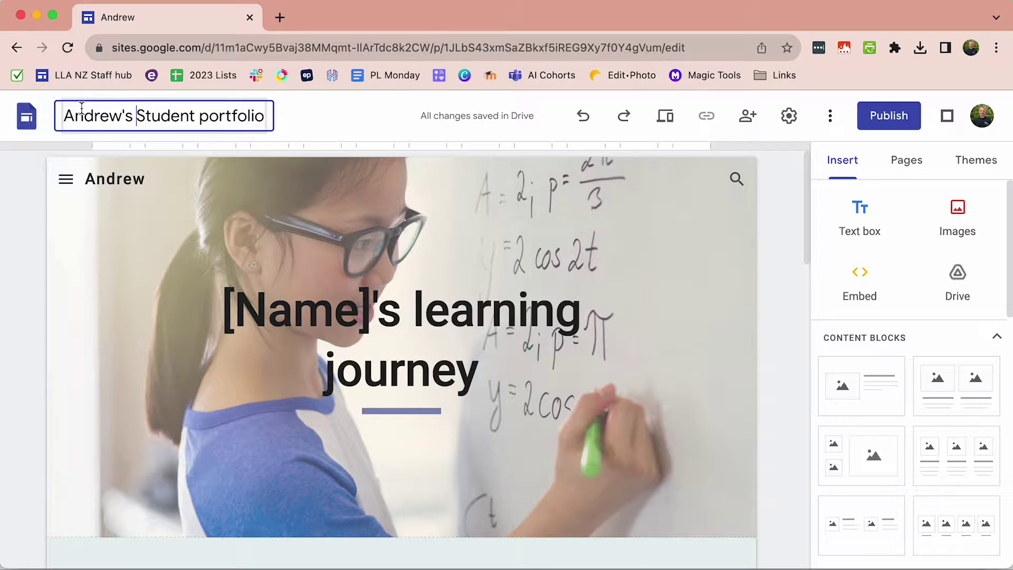
{"action": "double_click", "coordinate": [162, 118]}
{"action": "key", "text": "BackSpace"}
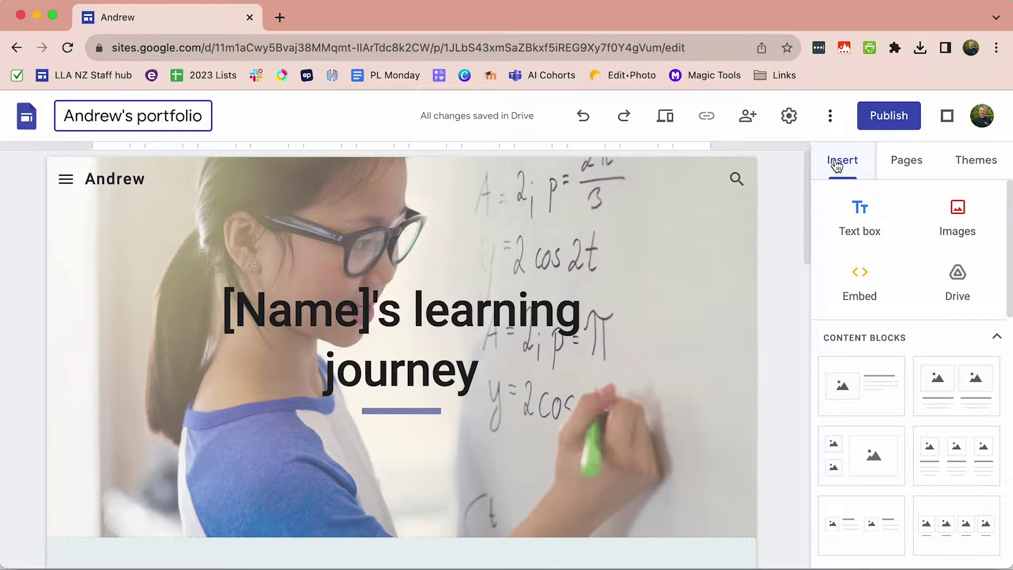
Show the site's pages, expand Classes to reveal Maths and Art, and open Classes.
{"action": "left_click", "coordinate": [980, 175]}
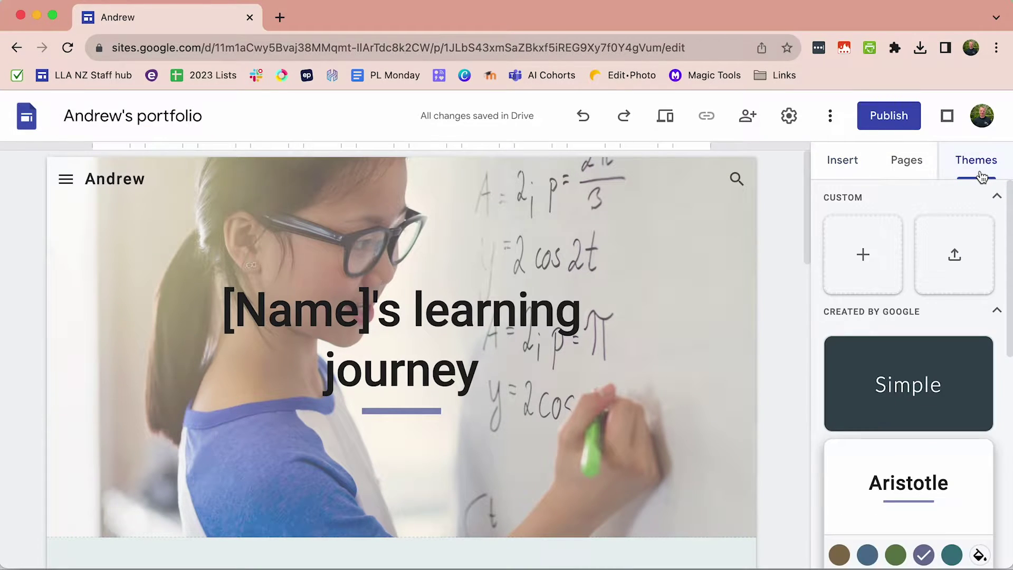
{"action": "left_click", "coordinate": [908, 163]}
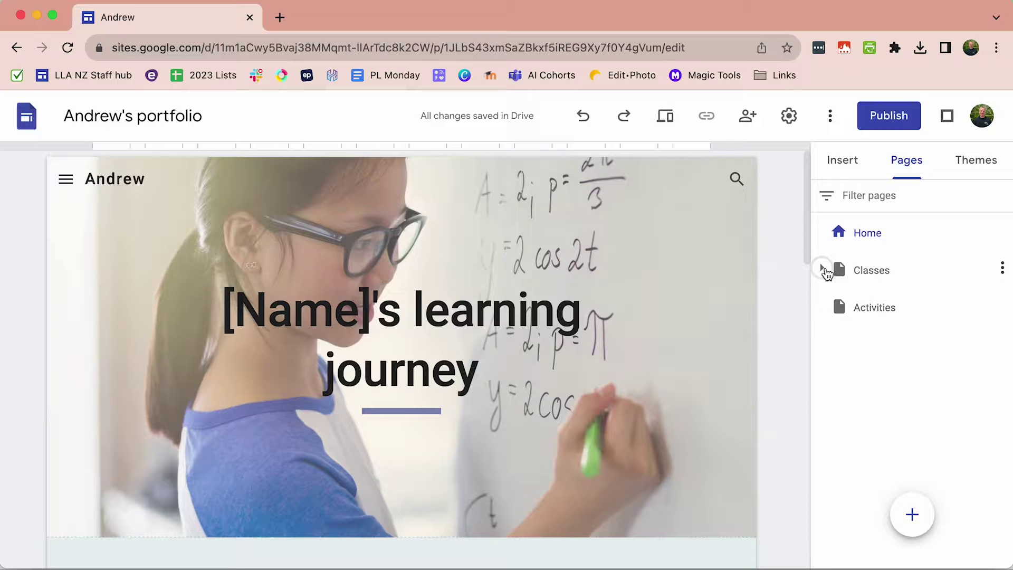
{"action": "left_click", "coordinate": [824, 272]}
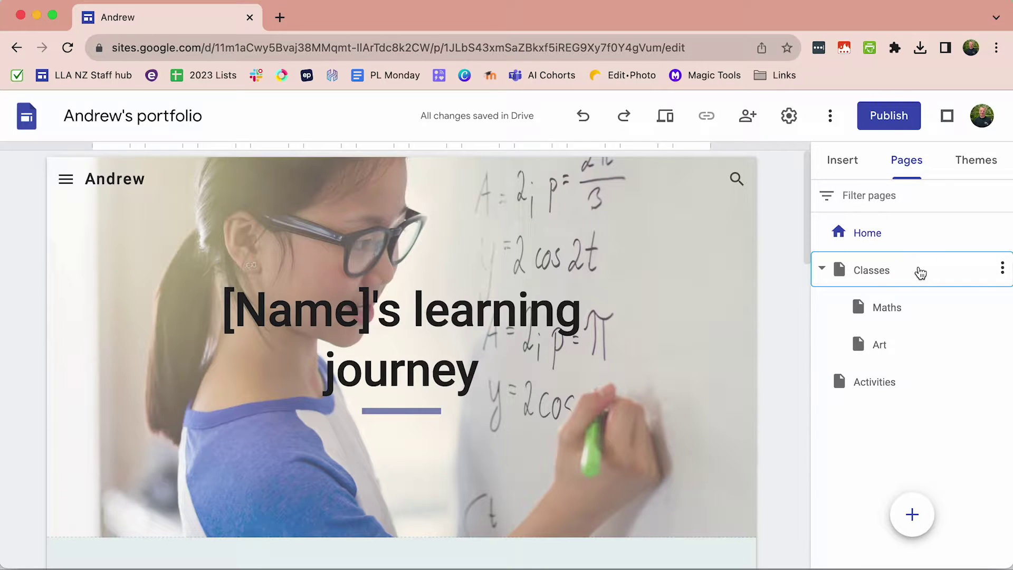
{"action": "left_click", "coordinate": [921, 273]}
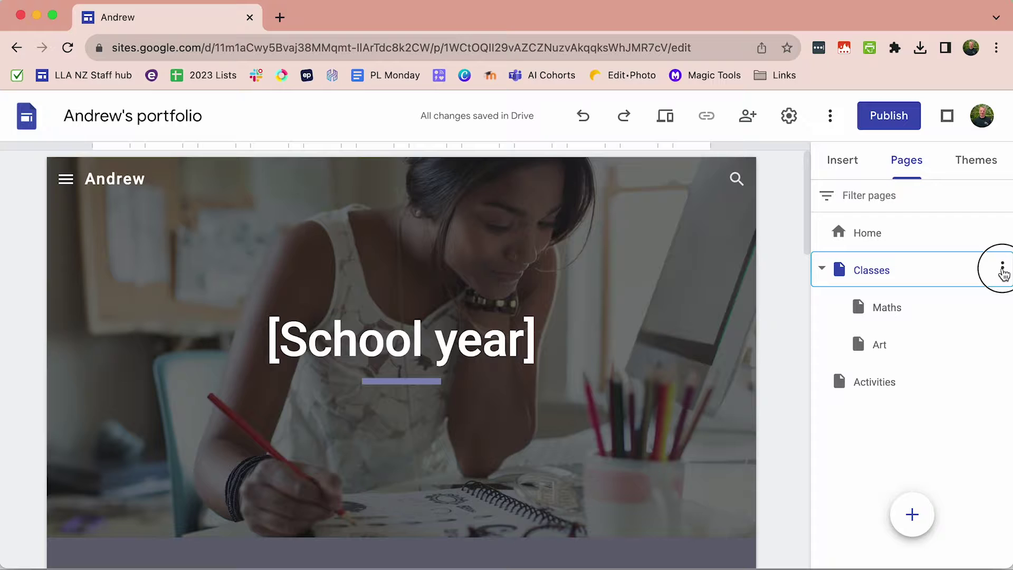
Rename the Classes page to 'Essentials' in its Properties, then open the Maths subpage.
{"action": "left_click", "coordinate": [1003, 270]}
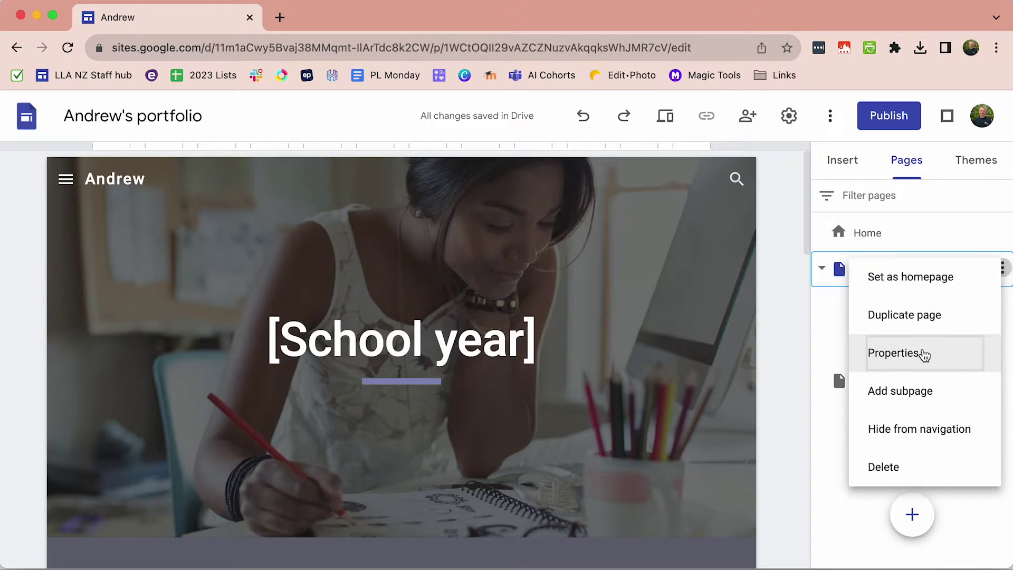
{"action": "left_click", "coordinate": [924, 354]}
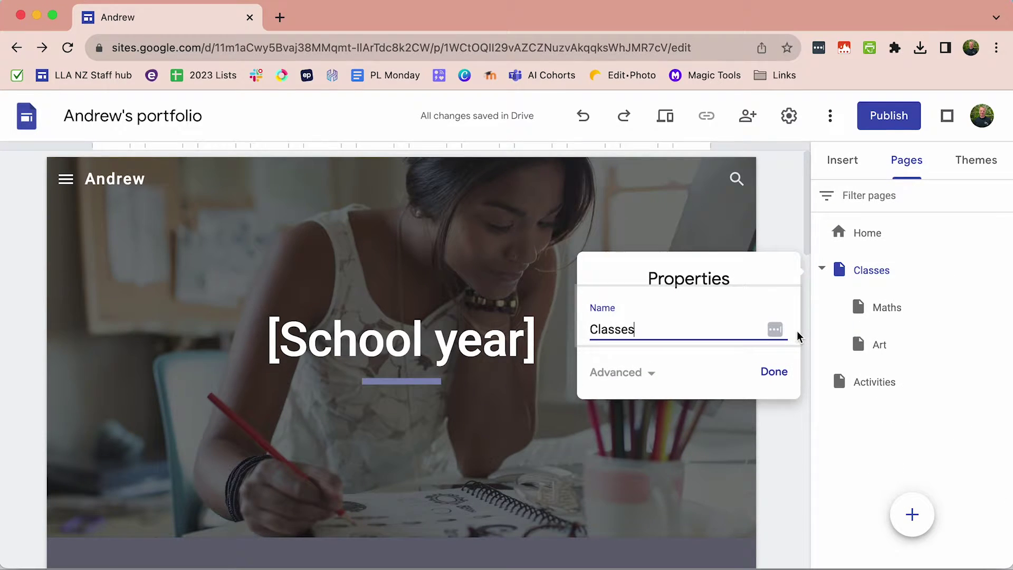
{"action": "double_click", "coordinate": [602, 329]}
{"action": "type", "text": "E"}
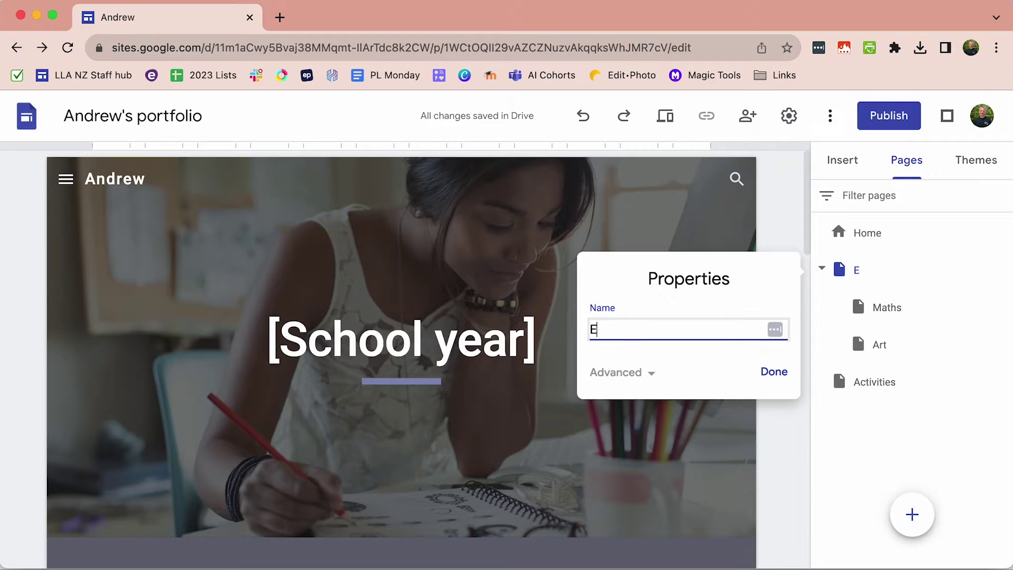
{"action": "type", "text": "ssentials"}
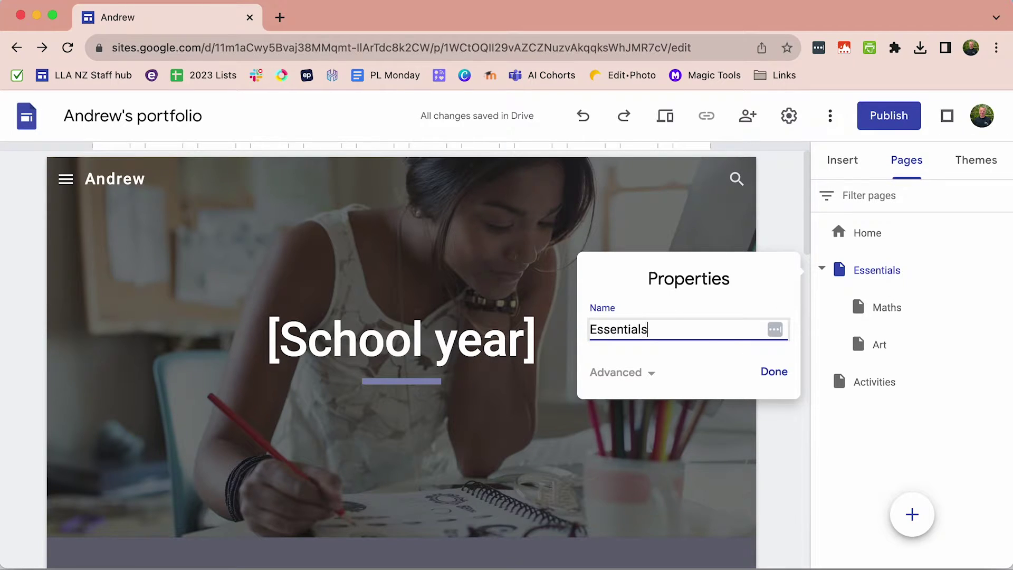
{"action": "left_click", "coordinate": [774, 372]}
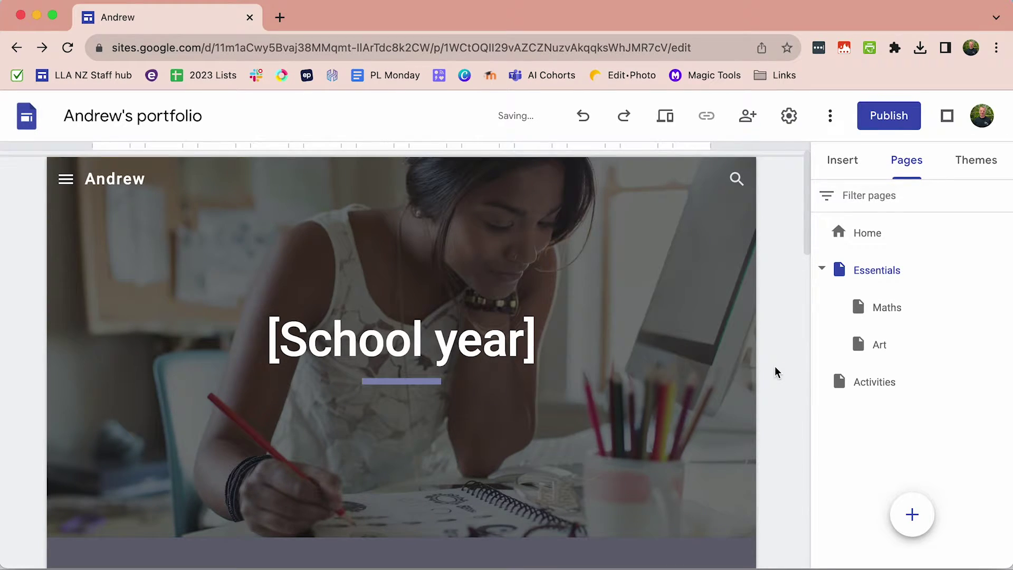
{"action": "left_click", "coordinate": [899, 315]}
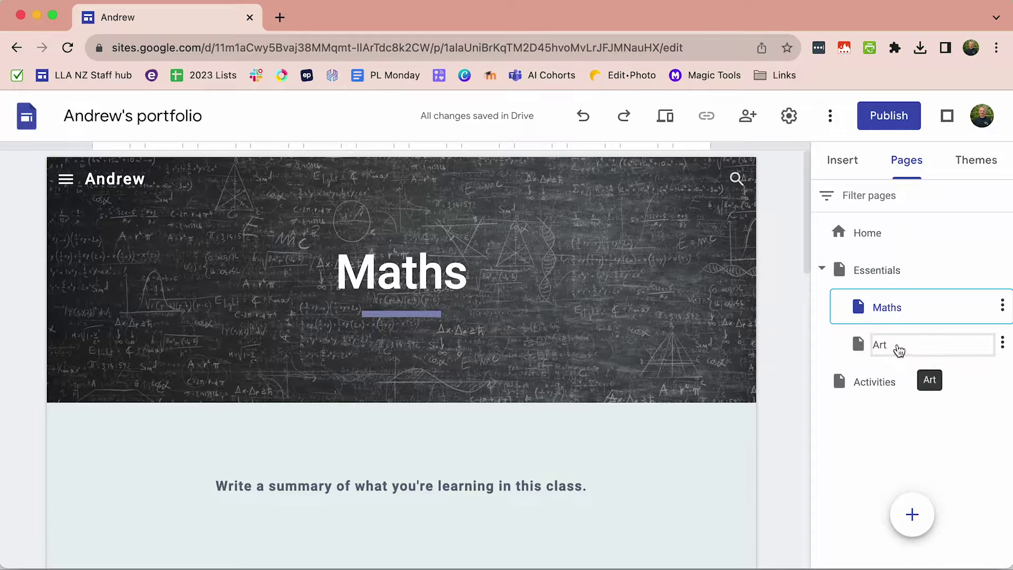
Rename the Art subpage to 'Comms' and check its heading now reads Comms.
{"action": "left_click", "coordinate": [897, 350]}
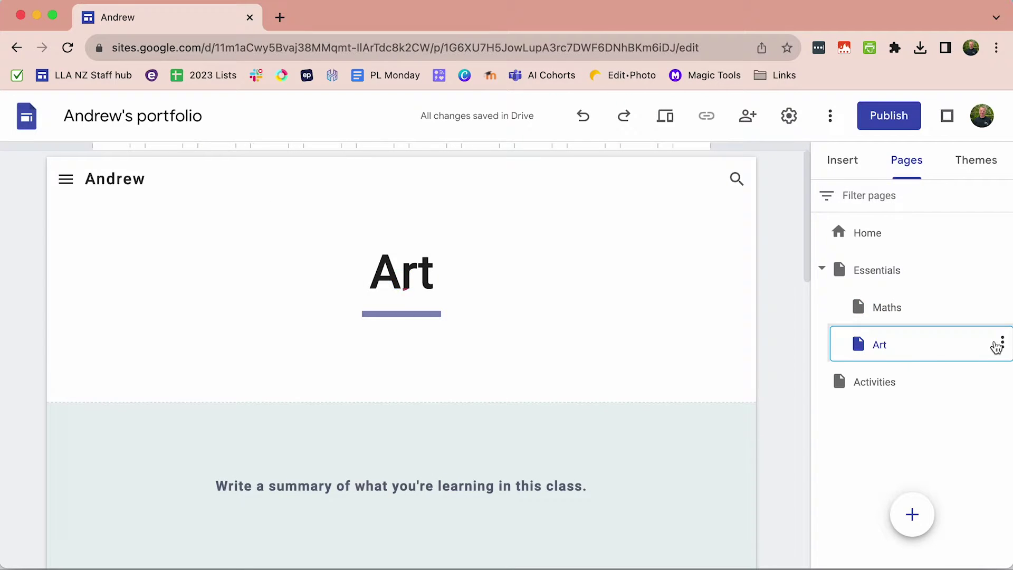
{"action": "left_click", "coordinate": [1001, 344]}
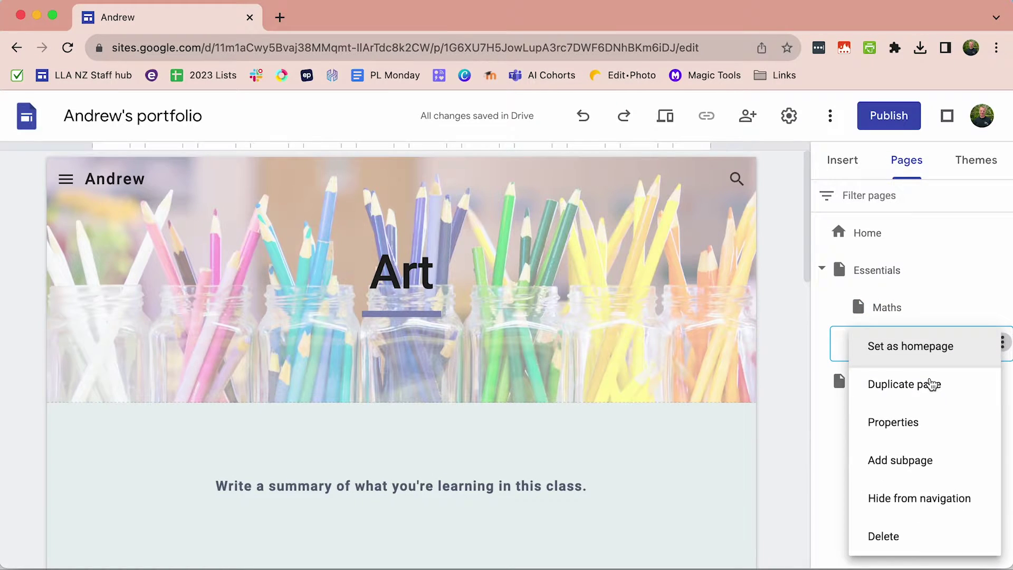
{"action": "left_click", "coordinate": [905, 421]}
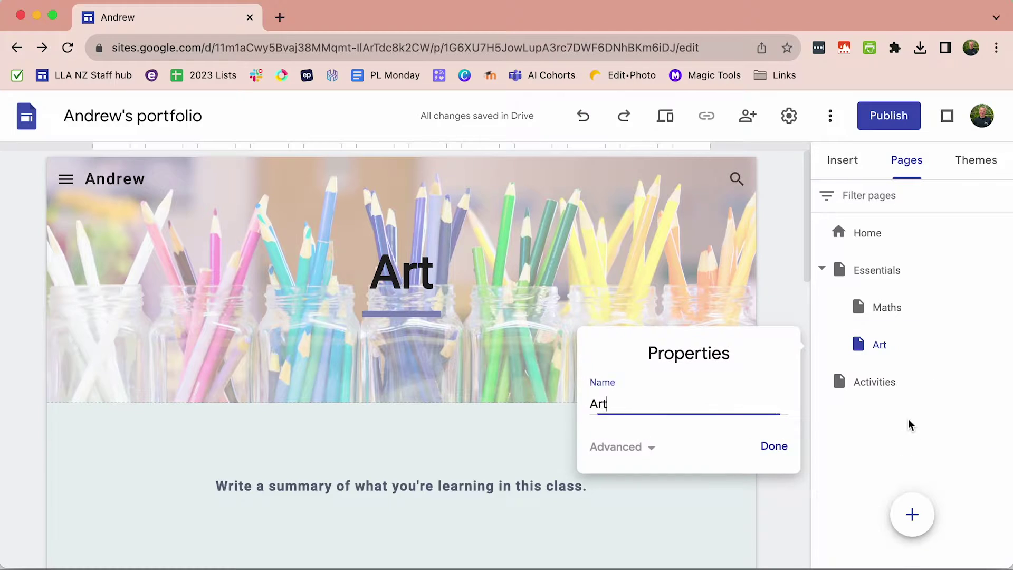
{"action": "double_click", "coordinate": [598, 405]}
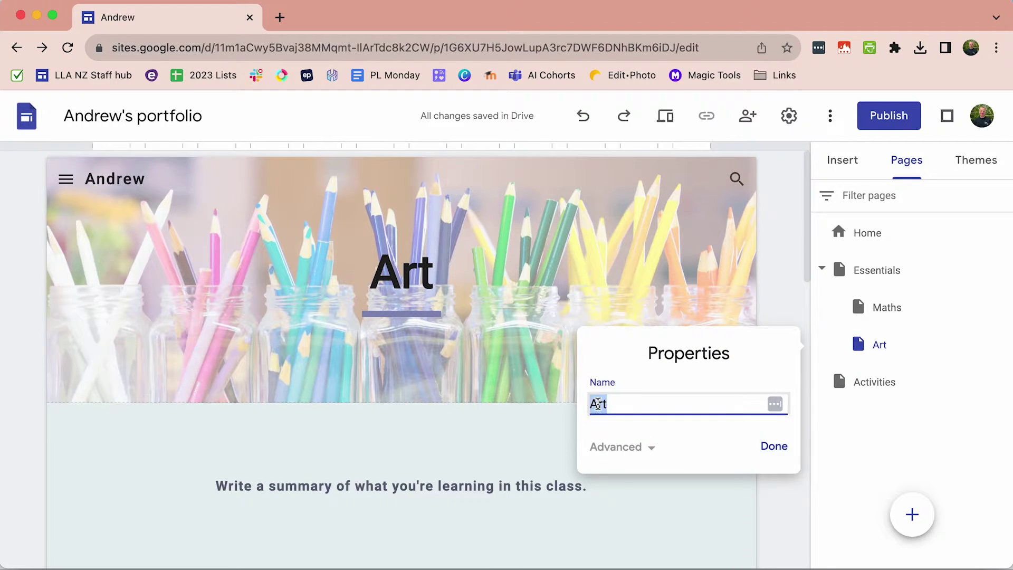
{"action": "type", "text": "Comms"}
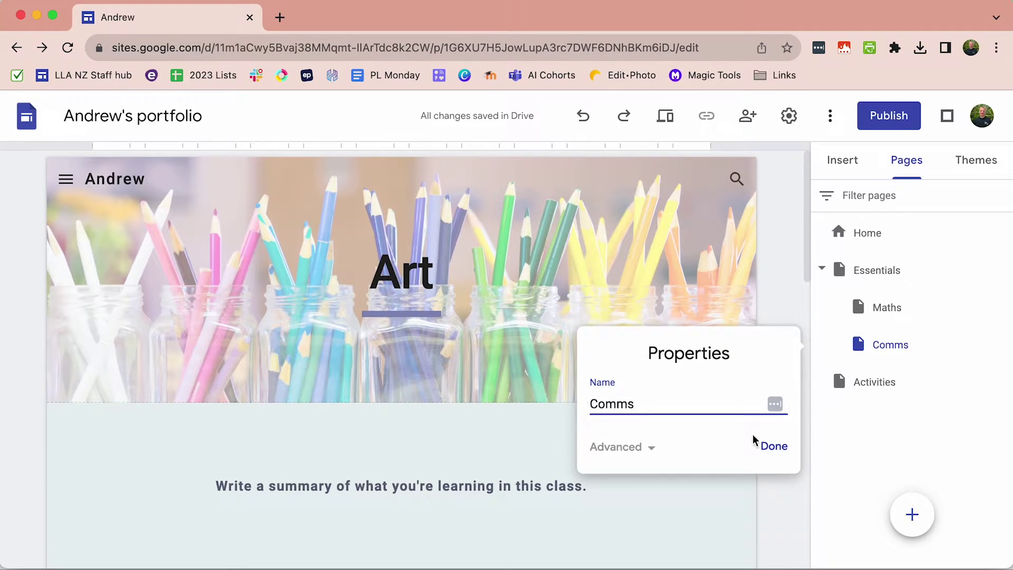
{"action": "left_click", "coordinate": [775, 446]}
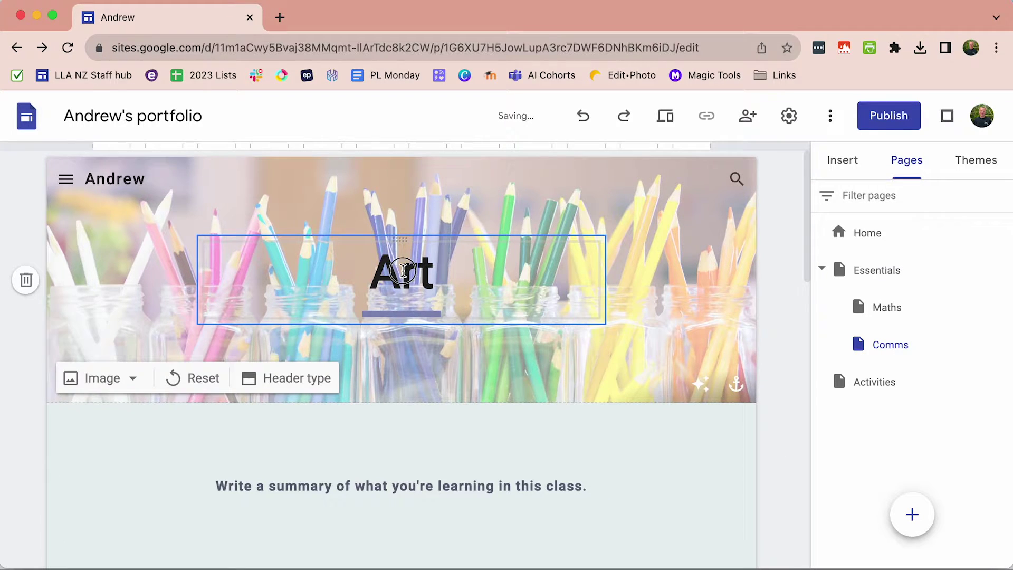
{"action": "left_click", "coordinate": [403, 271]}
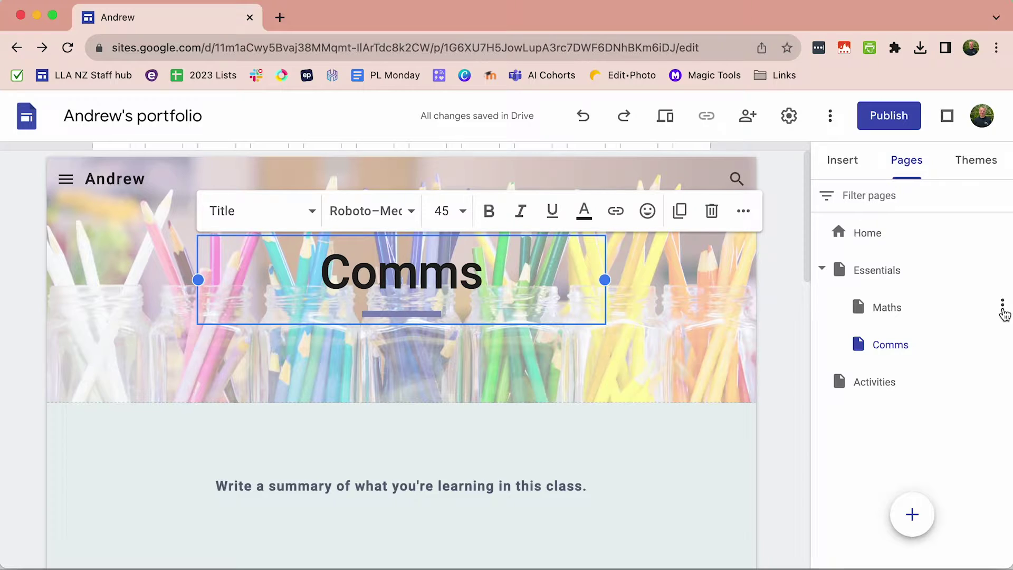
Duplicate the Maths page as a new subpage named 'Science'.
{"action": "left_click", "coordinate": [1003, 305]}
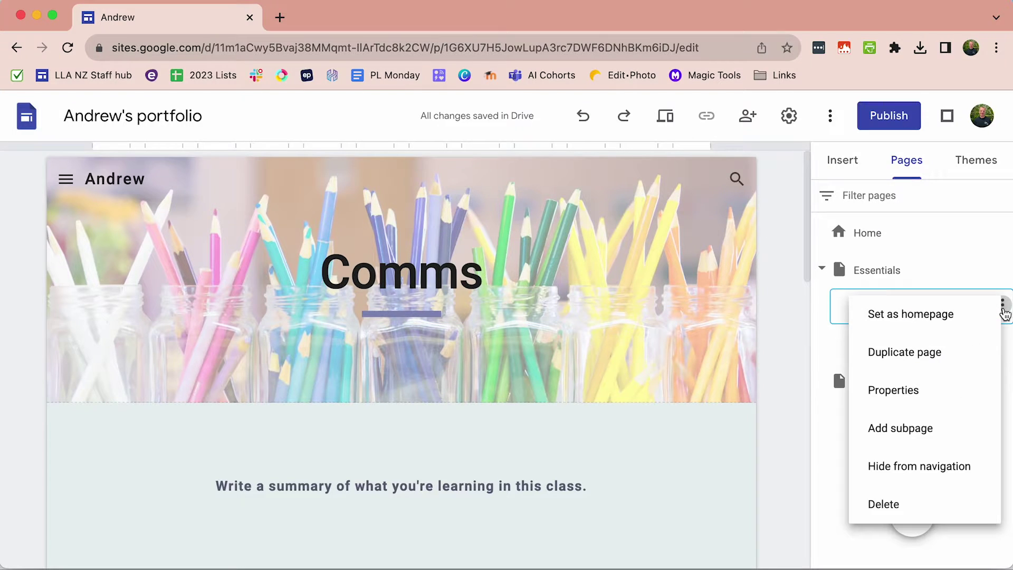
{"action": "left_click", "coordinate": [929, 359]}
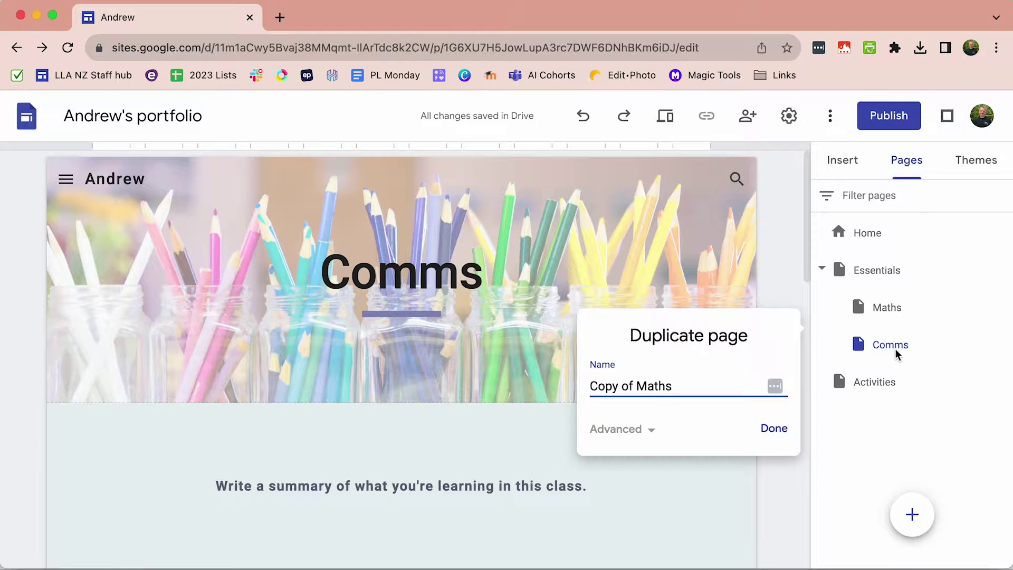
{"action": "triple_click", "coordinate": [644, 384]}
{"action": "type", "text": "Science"}
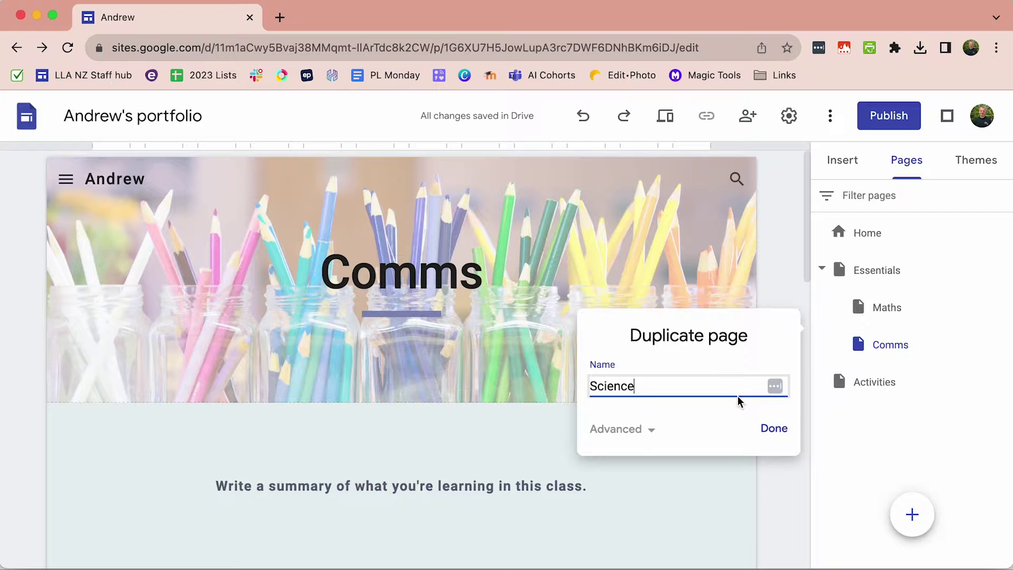
{"action": "left_click", "coordinate": [775, 428]}
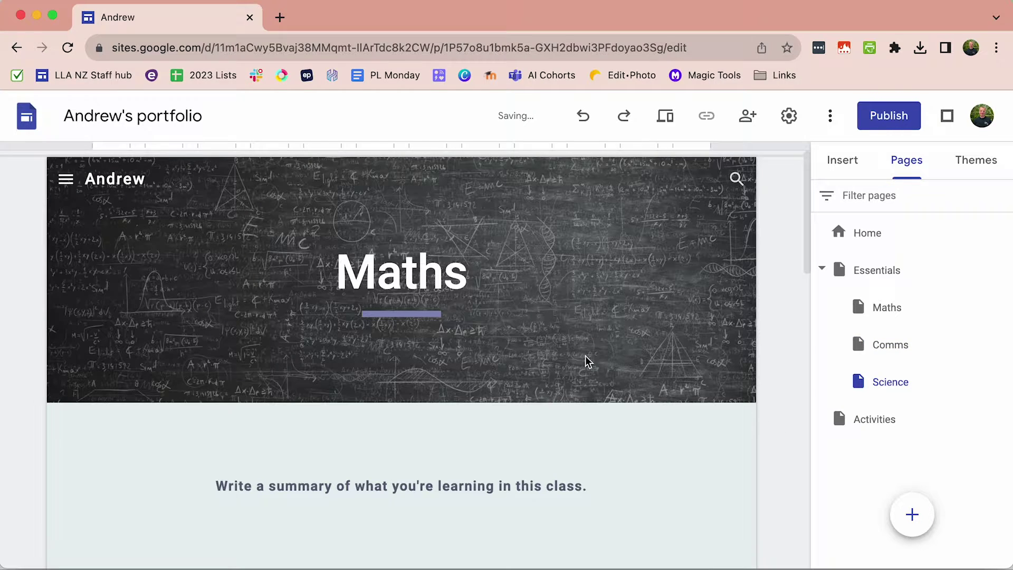
Select the word 'Maths' in the new page's header title for replacement.
{"action": "left_click", "coordinate": [417, 279]}
{"action": "left_click", "coordinate": [417, 280]}
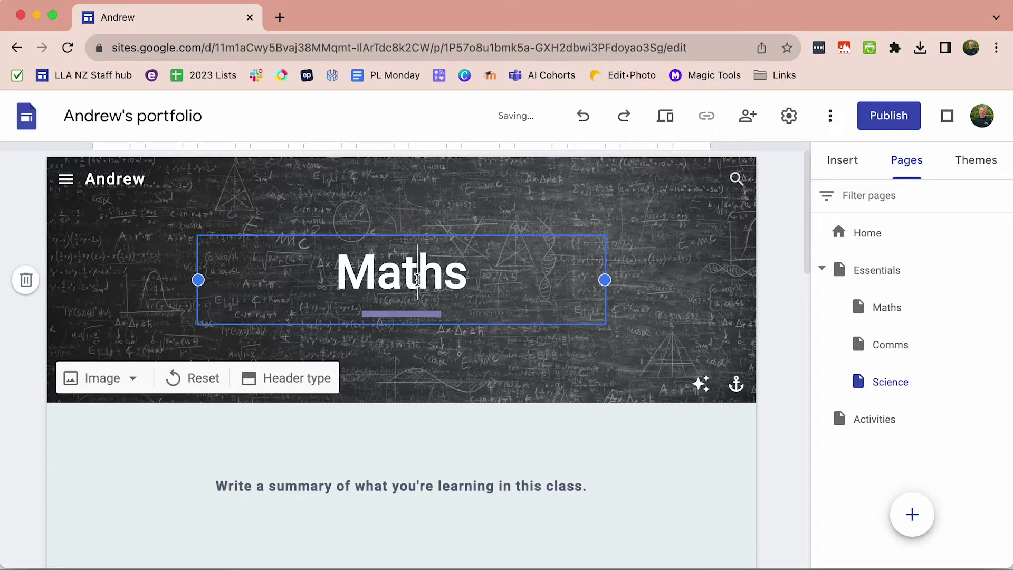
{"action": "double_click", "coordinate": [407, 281]}
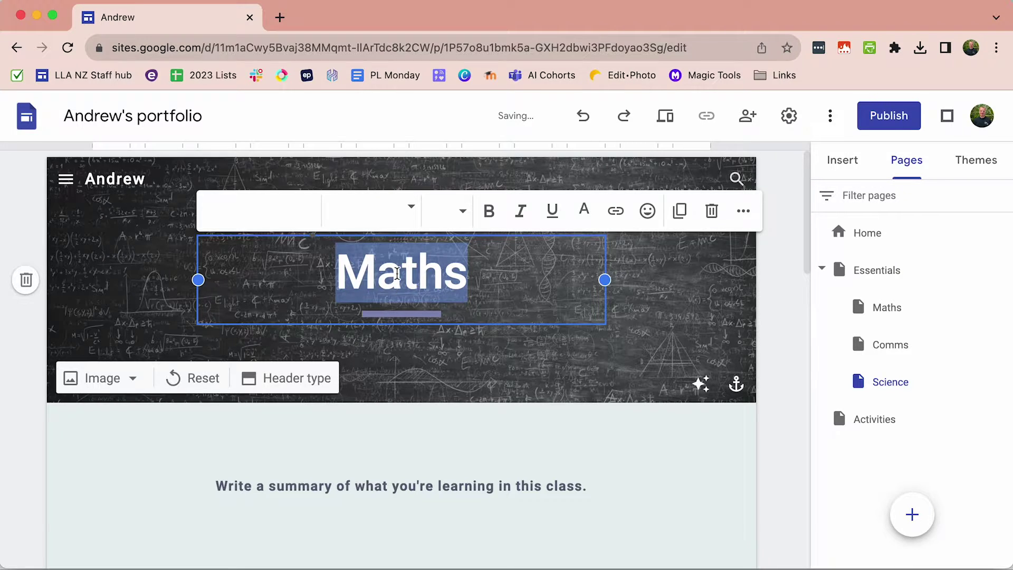
Finish the 'Science' heading, then duplicate Comms as a subpage named 'Healthy Citizens'.
{"action": "type", "text": "Science"}
{"action": "left_click", "coordinate": [1002, 343]}
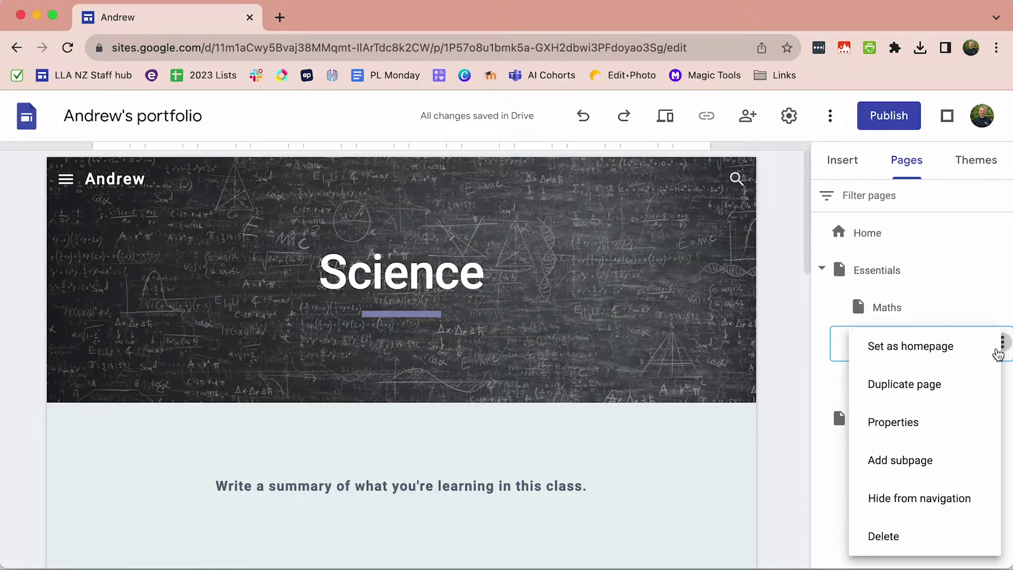
{"action": "left_click", "coordinate": [934, 395]}
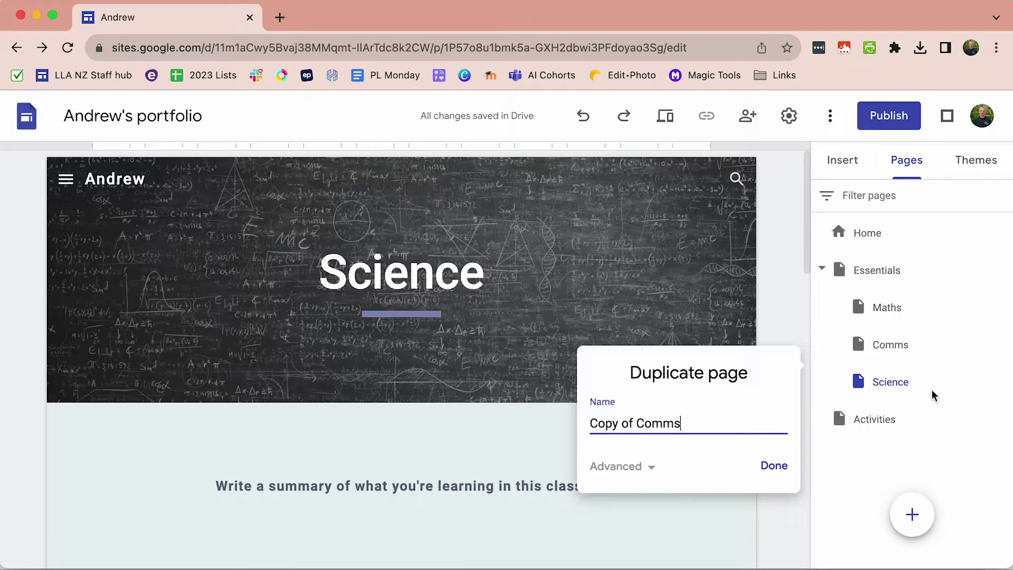
{"action": "left_click", "coordinate": [633, 422]}
{"action": "triple_click", "coordinate": [632, 422]}
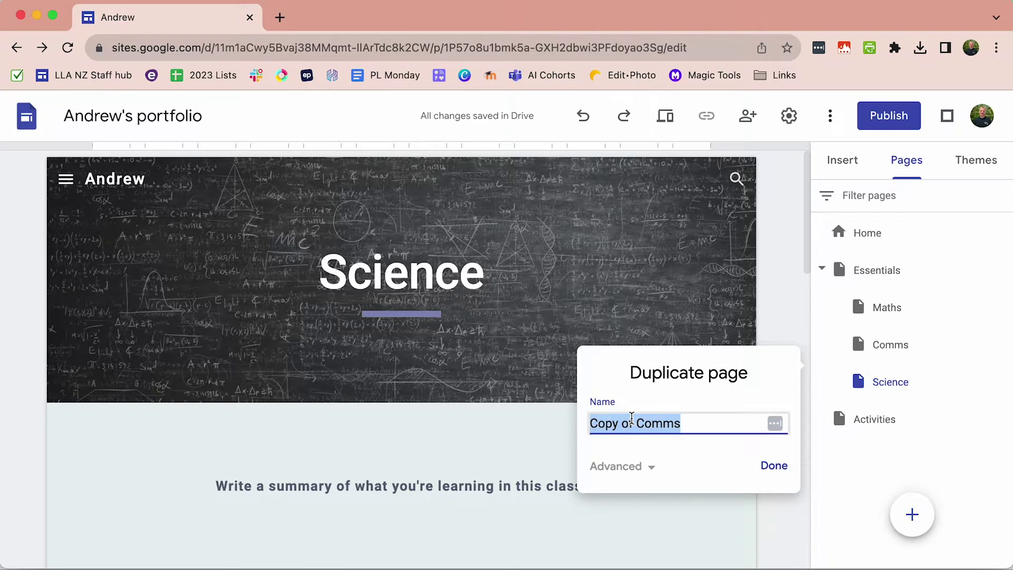
{"action": "type", "text": "Healthy Citizens"}
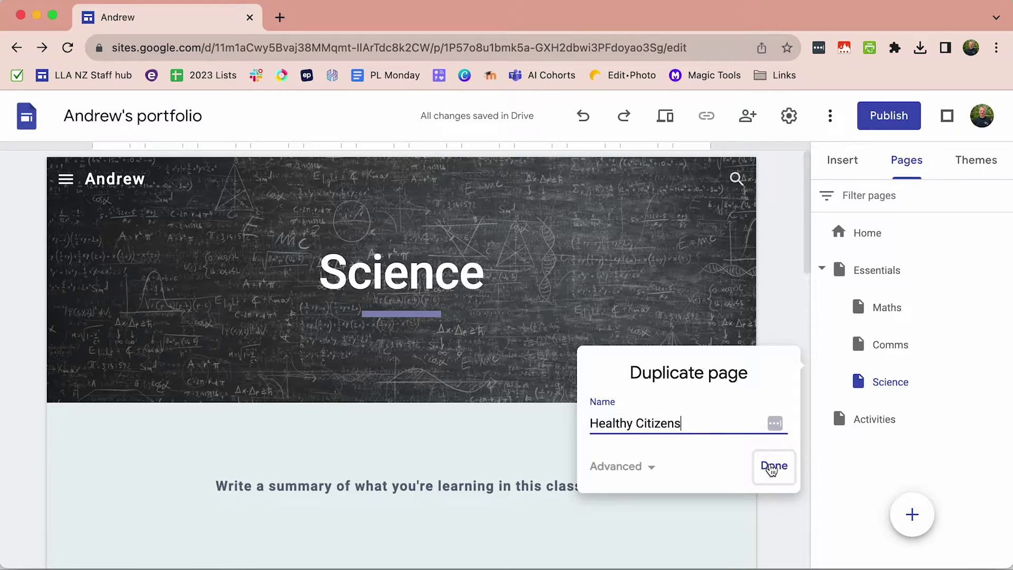
{"action": "left_click", "coordinate": [774, 466]}
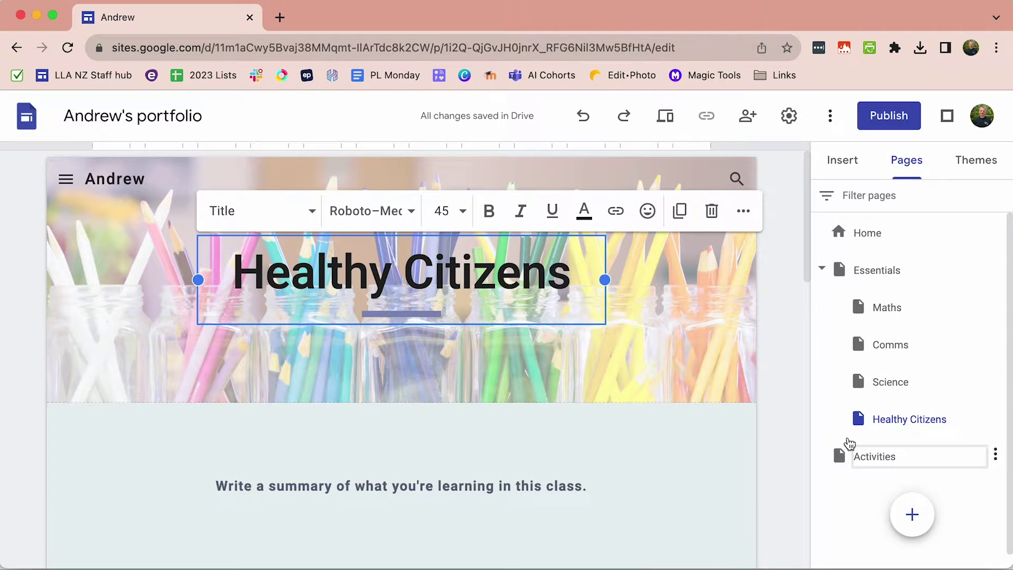
Open the Activities page and scroll through its Robotics and Band cards.
{"action": "left_click", "coordinate": [867, 455]}
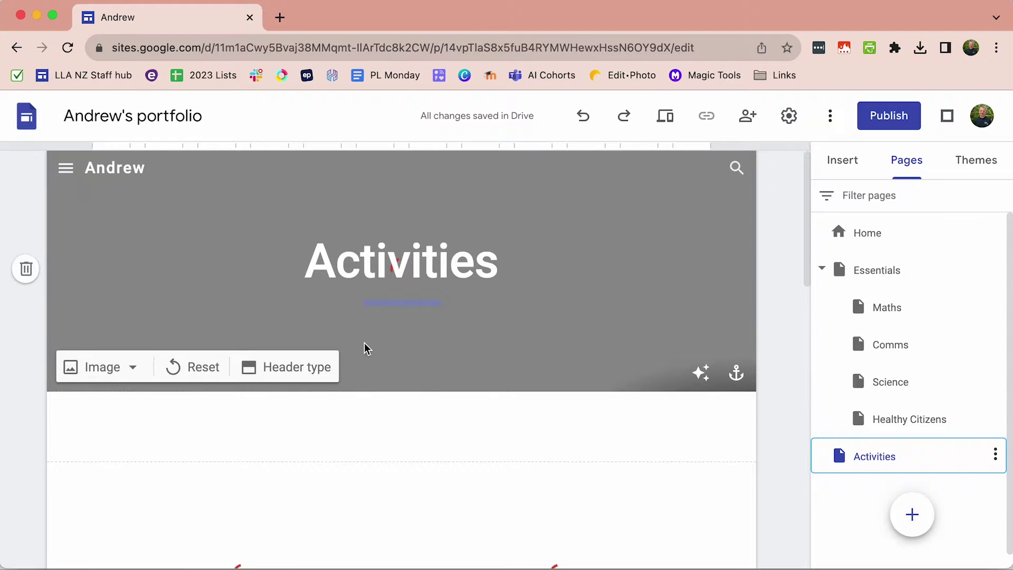
{"action": "scroll", "coordinate": [368, 349], "scroll_direction": "down", "scroll_amount": 5}
{"action": "scroll", "coordinate": [365, 344], "scroll_direction": "down", "scroll_amount": 2}
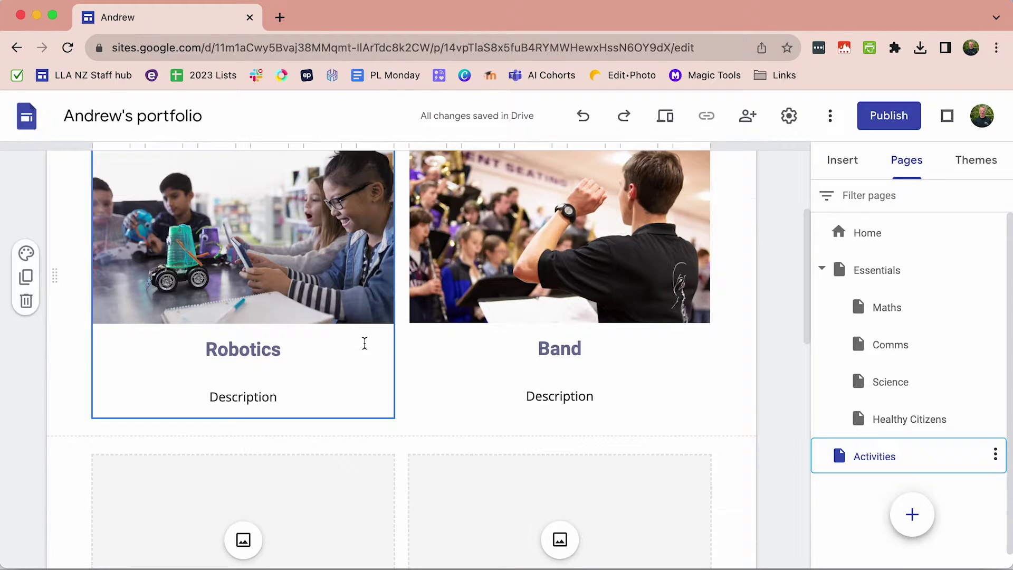
{"action": "scroll", "coordinate": [364, 344], "scroll_direction": "down", "scroll_amount": 2}
{"action": "scroll", "coordinate": [364, 346], "scroll_direction": "up", "scroll_amount": 6}
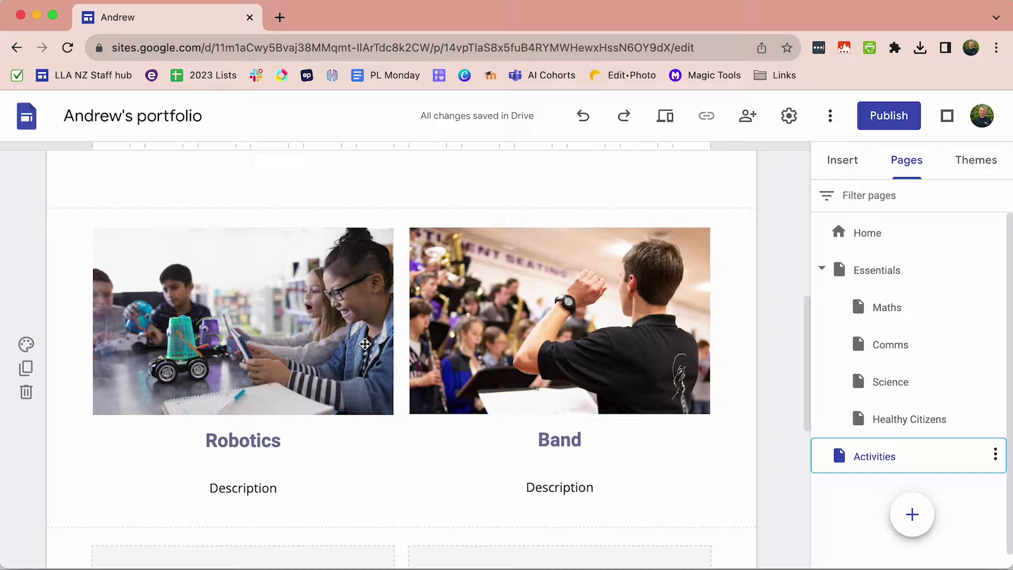
Rename the Activities page to 'Extensions' via Properties and check its header title.
{"action": "scroll", "coordinate": [365, 345], "scroll_direction": "up", "scroll_amount": 3}
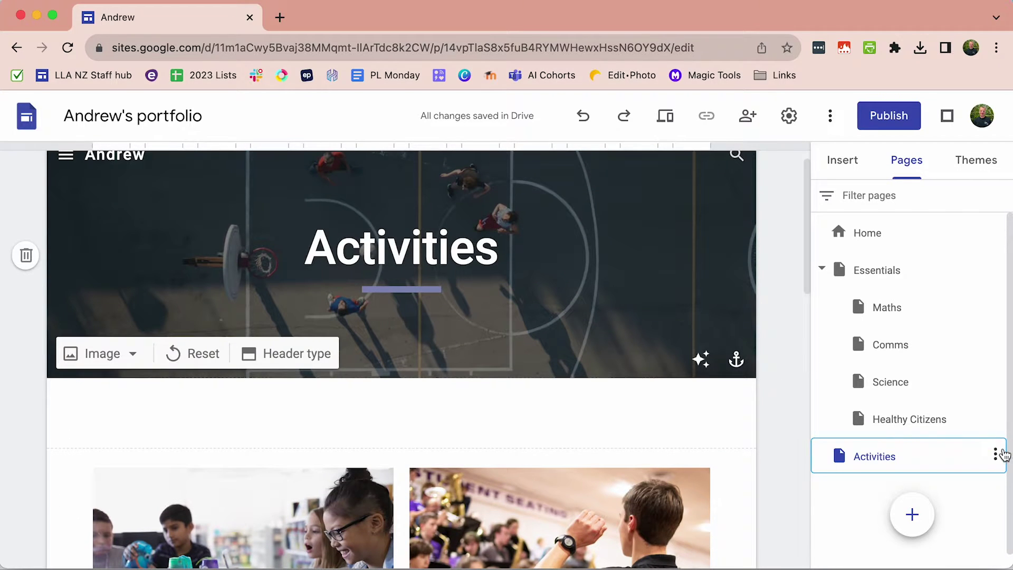
{"action": "left_click", "coordinate": [996, 456]}
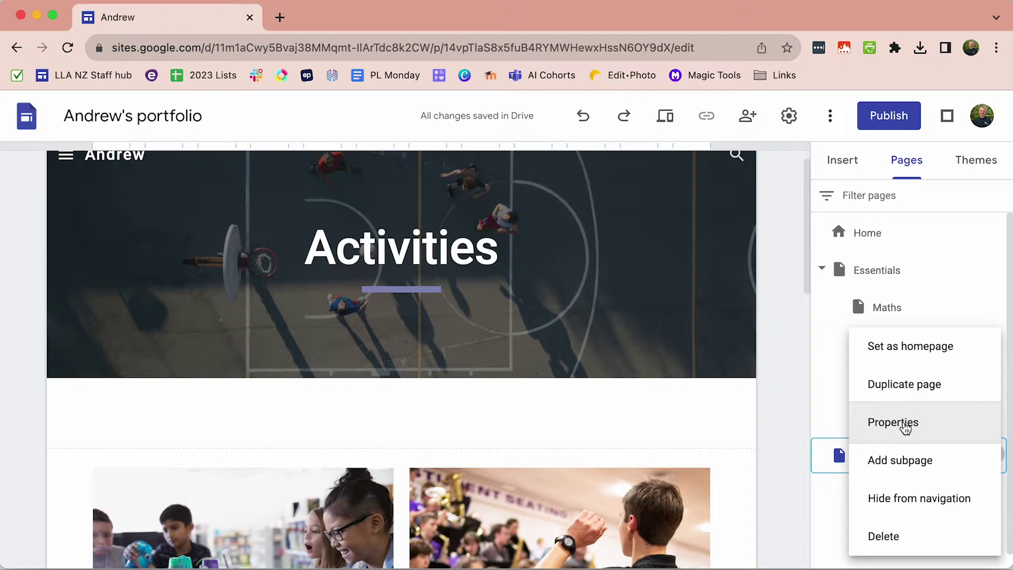
{"action": "left_click", "coordinate": [899, 436]}
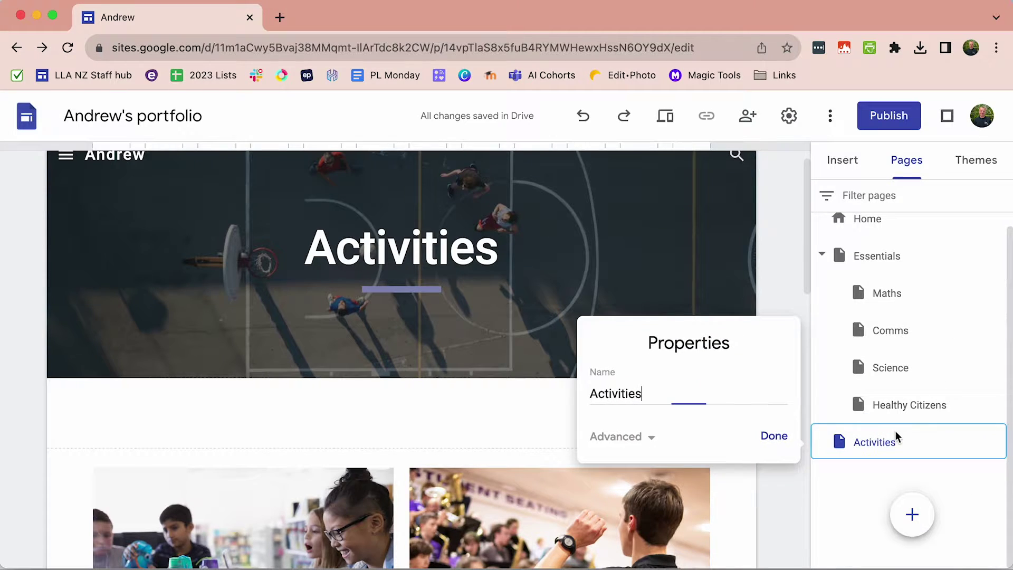
{"action": "left_click", "coordinate": [614, 393]}
{"action": "double_click", "coordinate": [614, 393]}
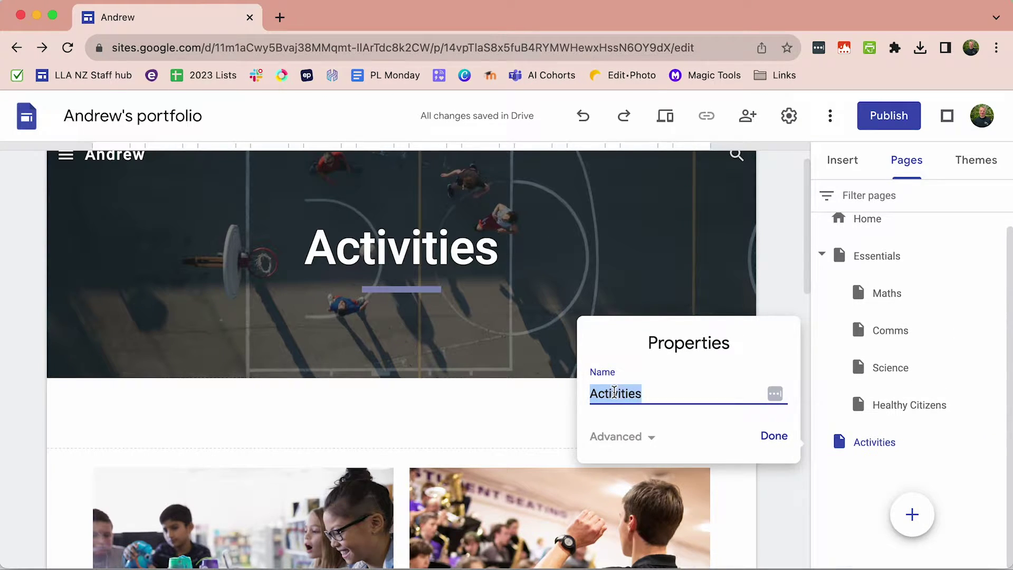
{"action": "type", "text": "Ext"}
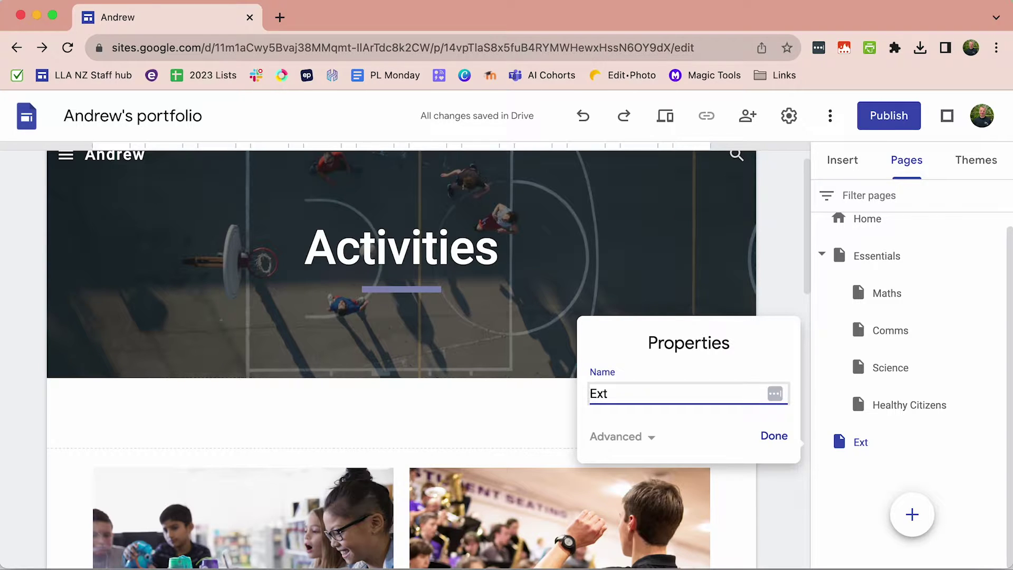
{"action": "type", "text": "ensions"}
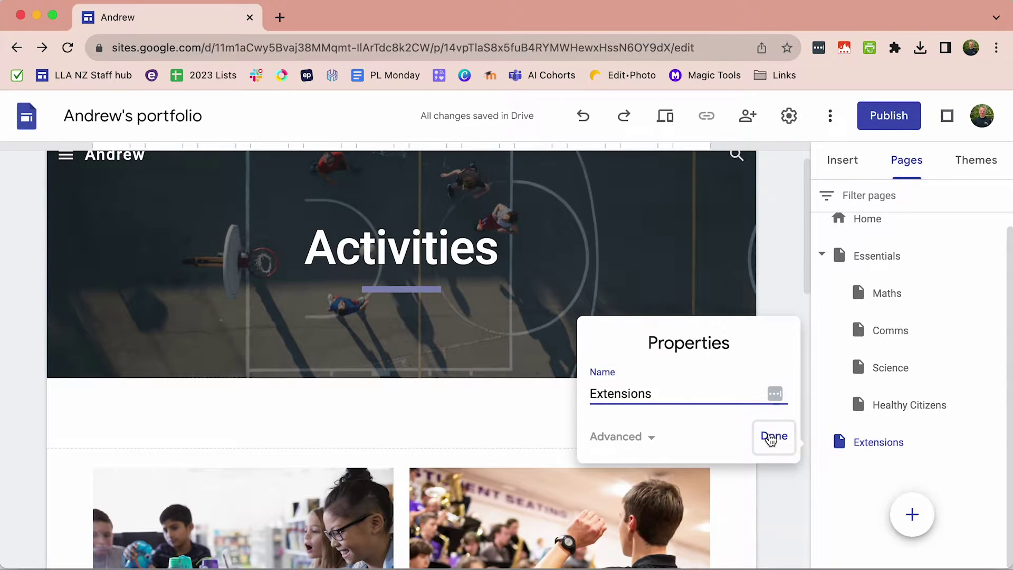
{"action": "left_click", "coordinate": [771, 439]}
{"action": "left_click", "coordinate": [417, 253]}
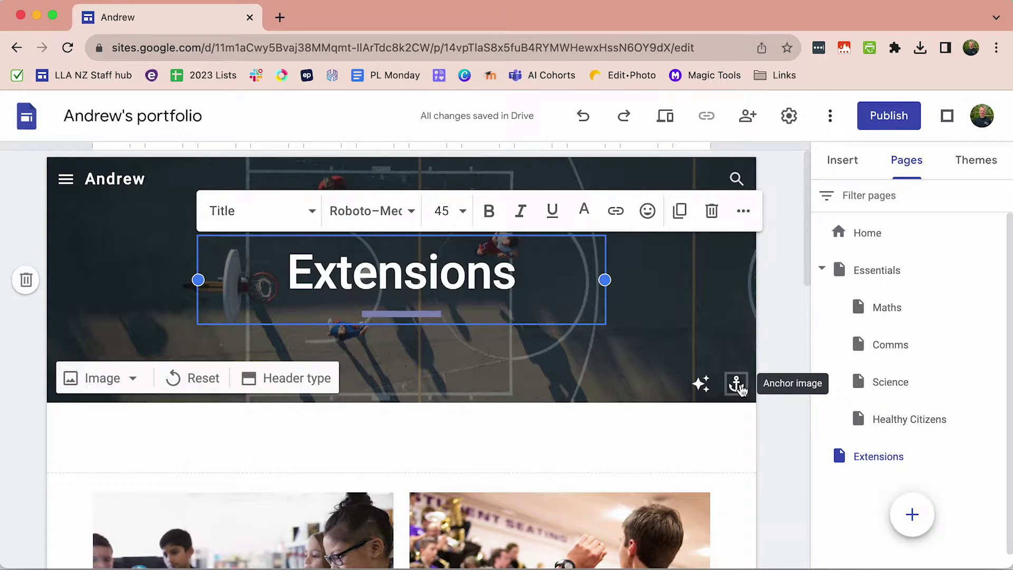
Create a new top-level page named Explorations, listed below Extensions, and open it.
{"action": "mouse_move", "coordinate": [912, 516]}
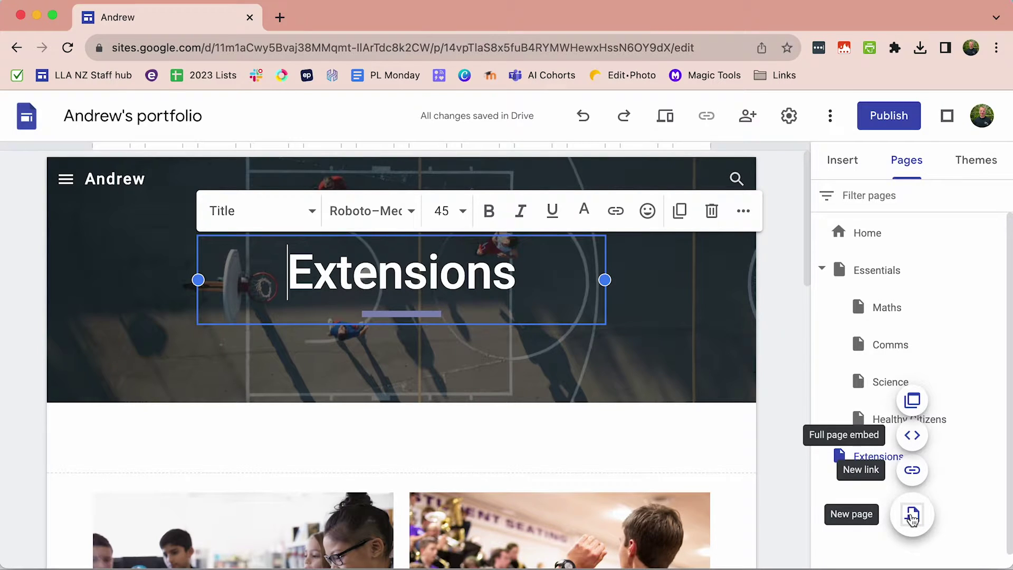
{"action": "left_click", "coordinate": [912, 517]}
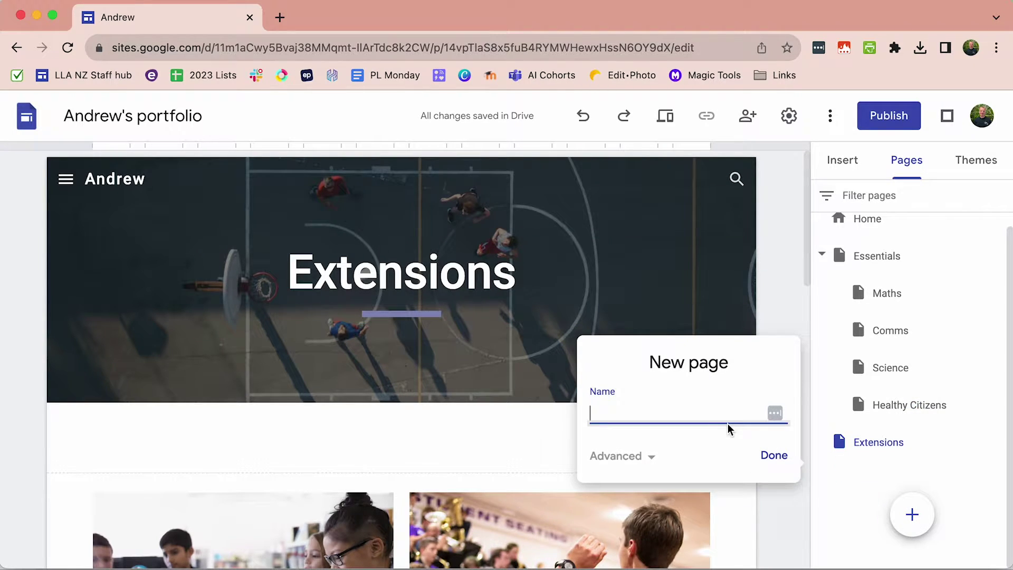
{"action": "type", "text": "Explorations"}
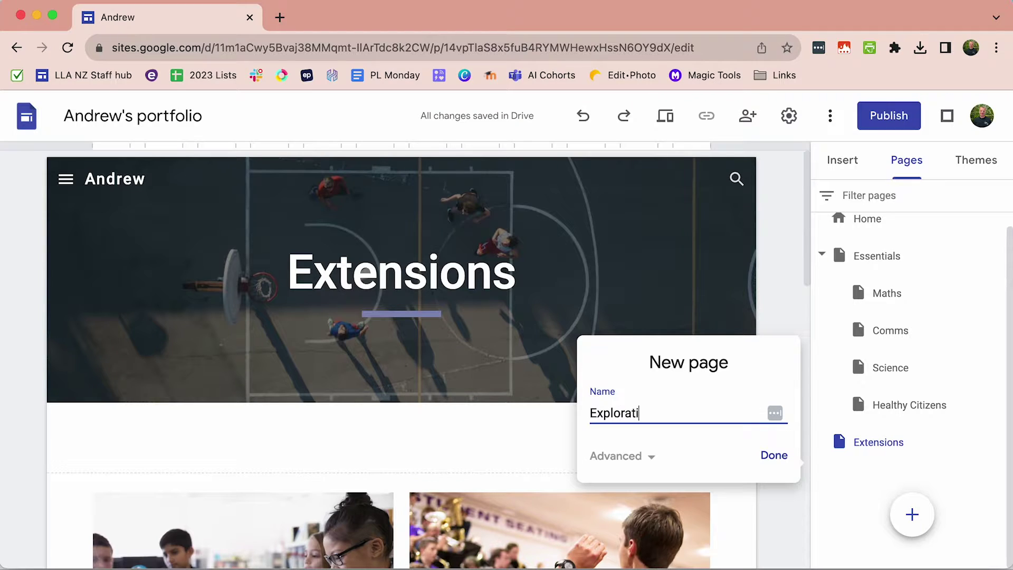
{"action": "left_click", "coordinate": [775, 456]}
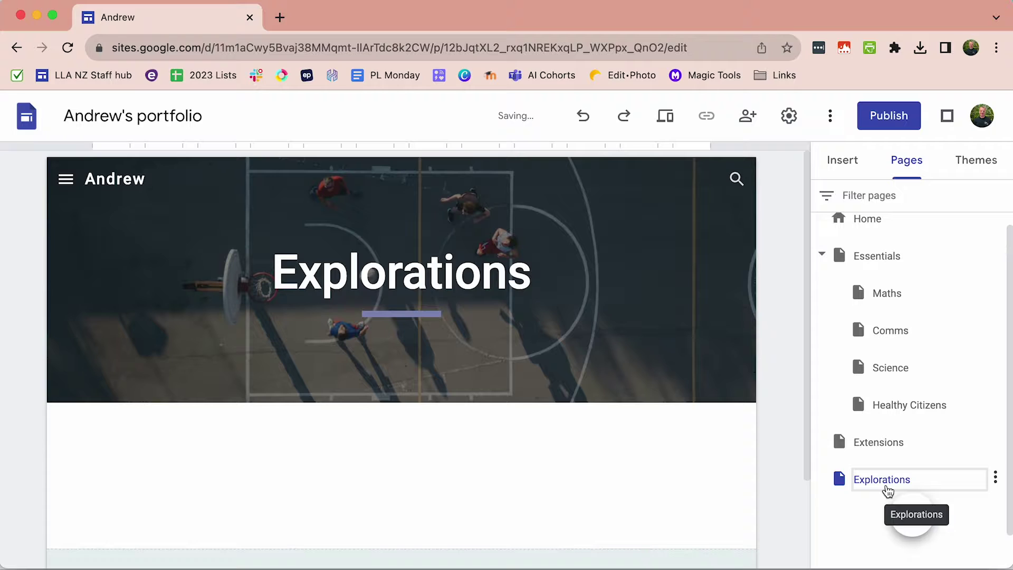
{"action": "mouse_move", "coordinate": [478, 331]}
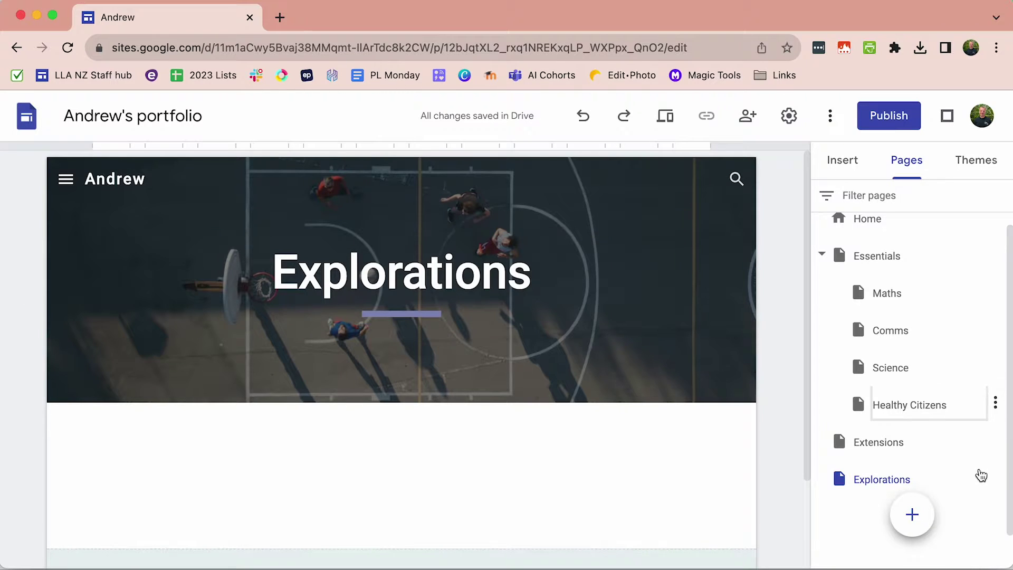
{"action": "mouse_move", "coordinate": [921, 482]}
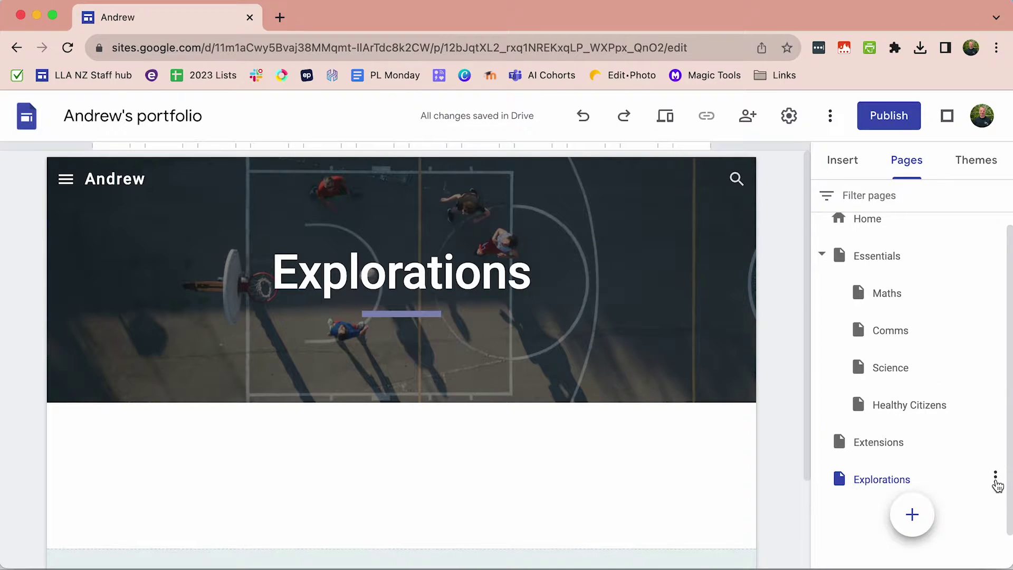
Create two subpages under Explorations: Transport, then Digital Heritage.
{"action": "left_click", "coordinate": [996, 479]}
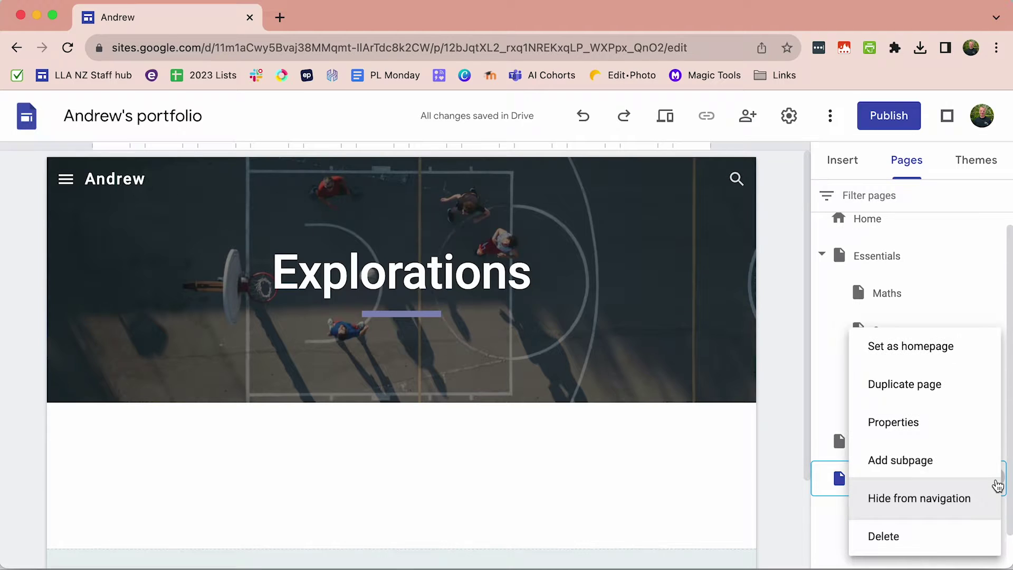
{"action": "left_click", "coordinate": [957, 462]}
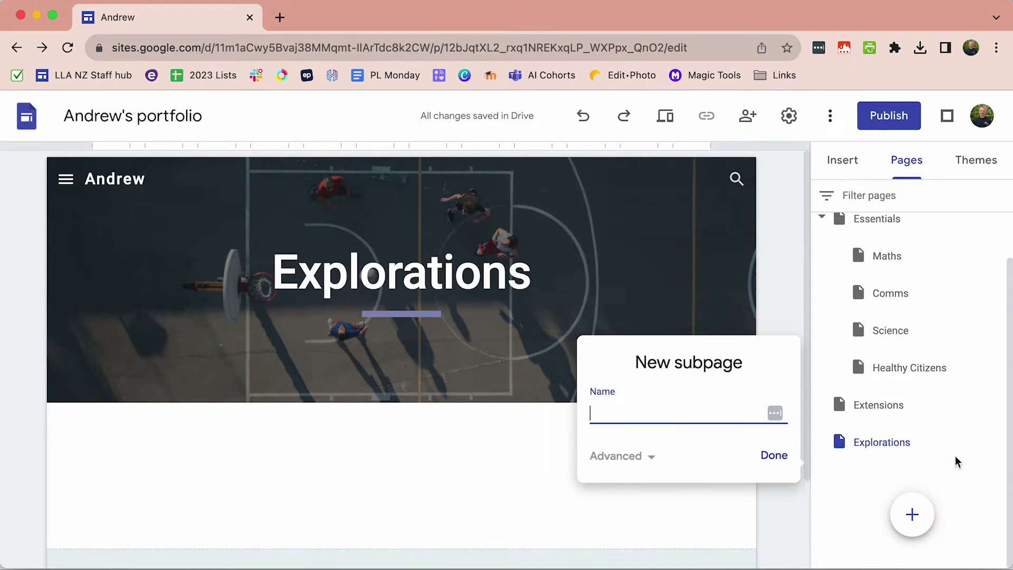
{"action": "type", "text": "Transport"}
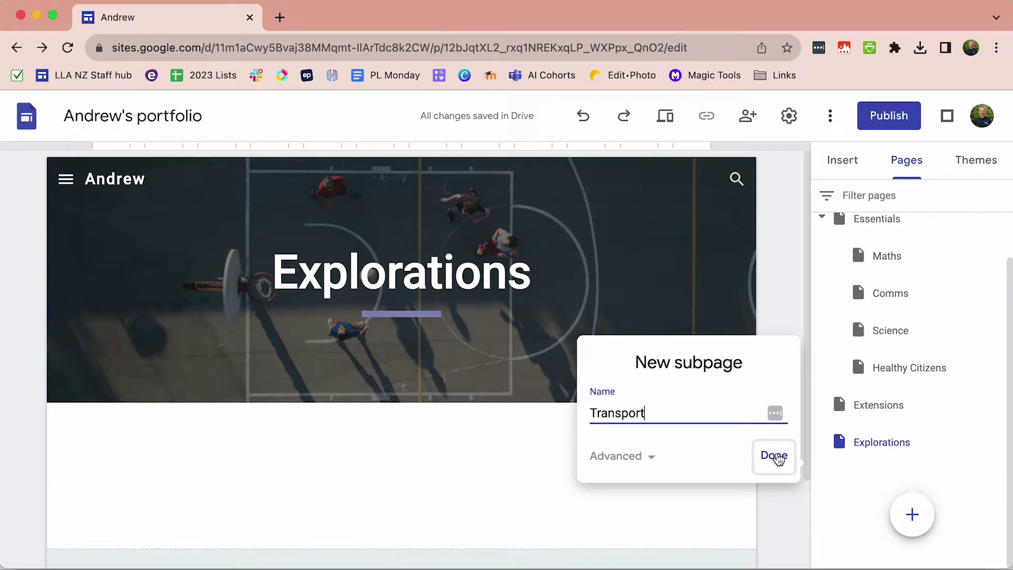
{"action": "left_click", "coordinate": [775, 455]}
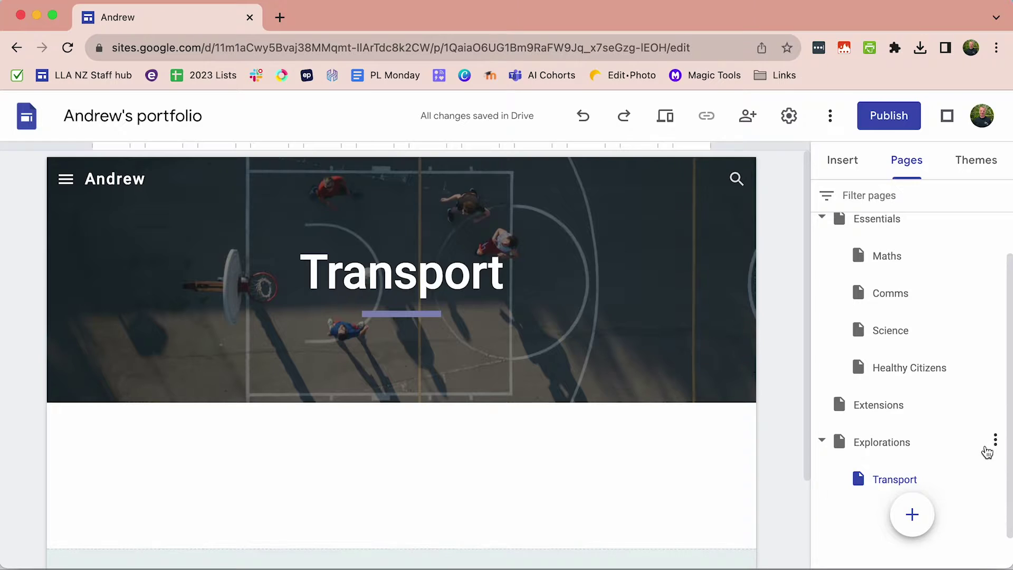
{"action": "left_click", "coordinate": [995, 442]}
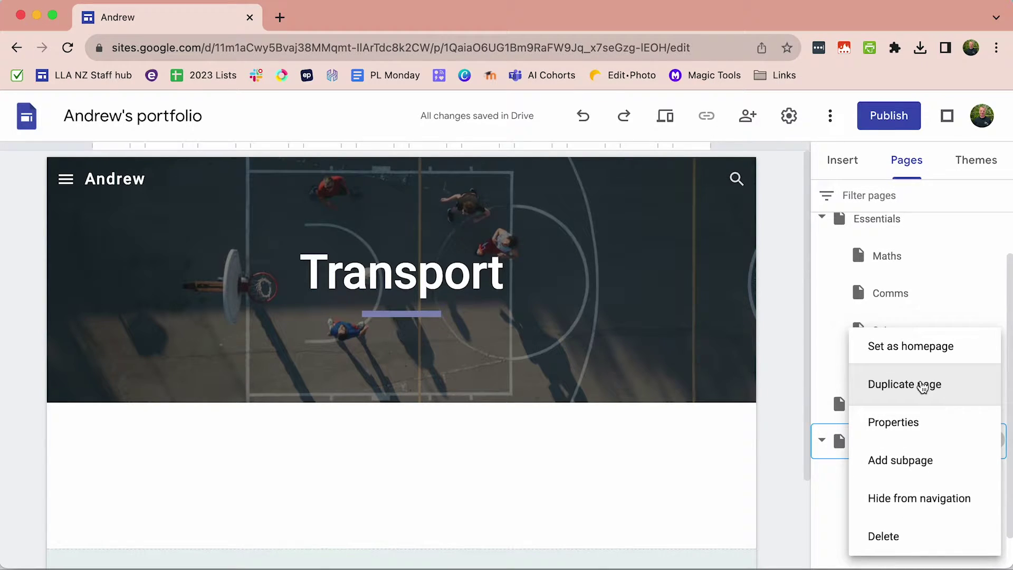
{"action": "left_click", "coordinate": [908, 460]}
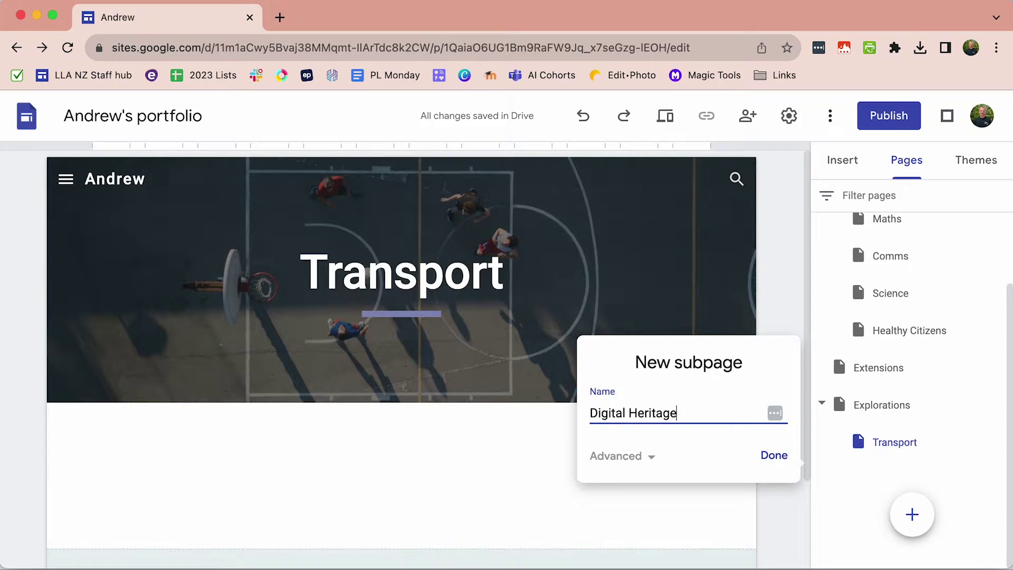
{"action": "left_click", "coordinate": [774, 457]}
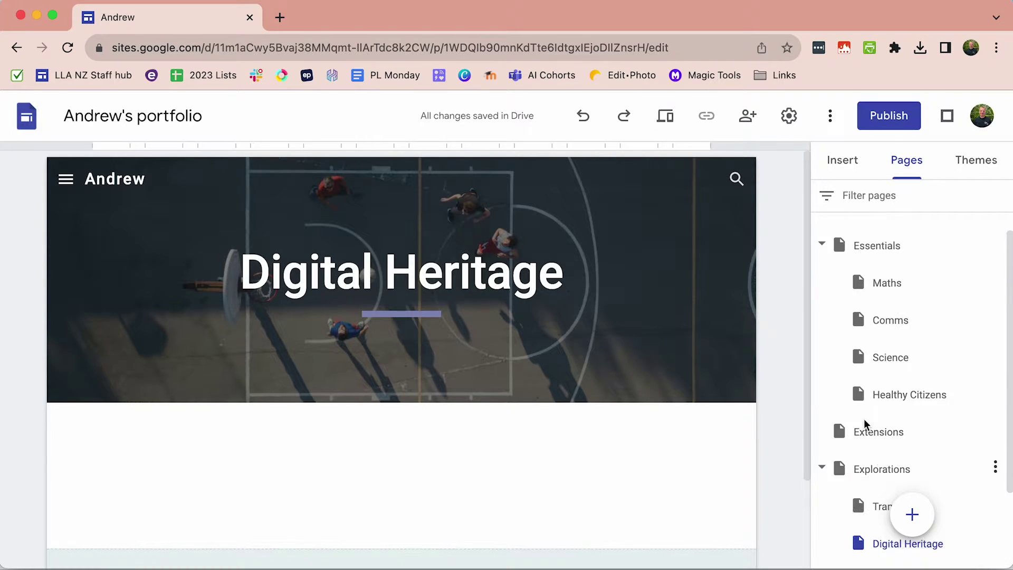
Create top-level pages Impact and Expertise below Explorations, leaving Expertise open.
{"action": "left_click", "coordinate": [914, 516]}
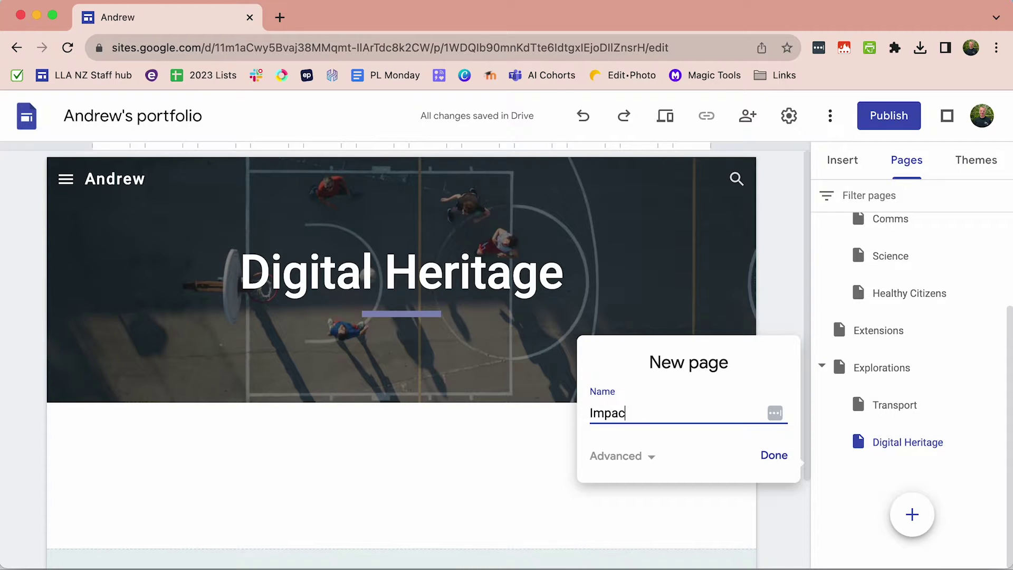
{"action": "left_click", "coordinate": [775, 456]}
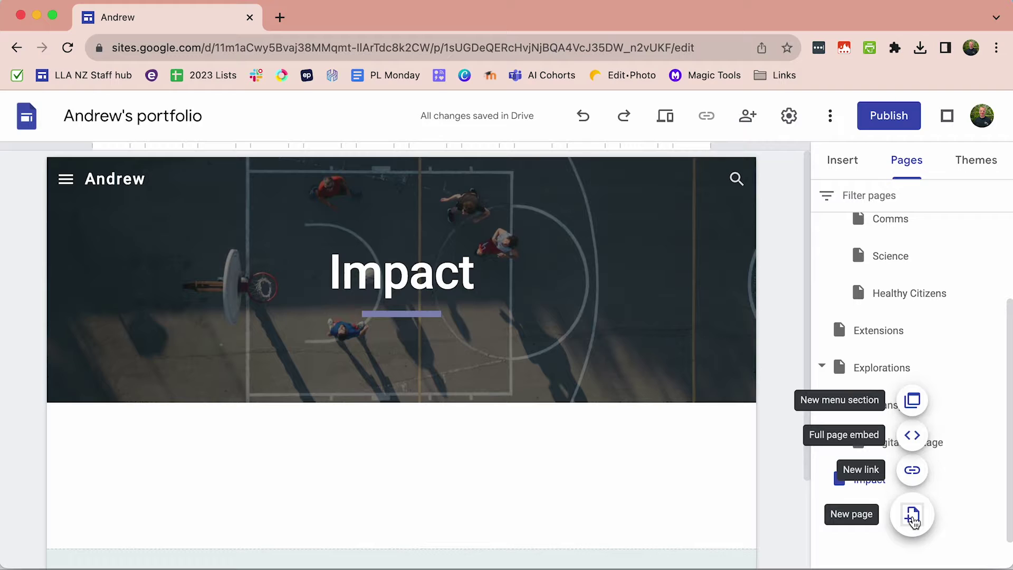
{"action": "left_click", "coordinate": [914, 520]}
{"action": "type", "text": "Expertise"}
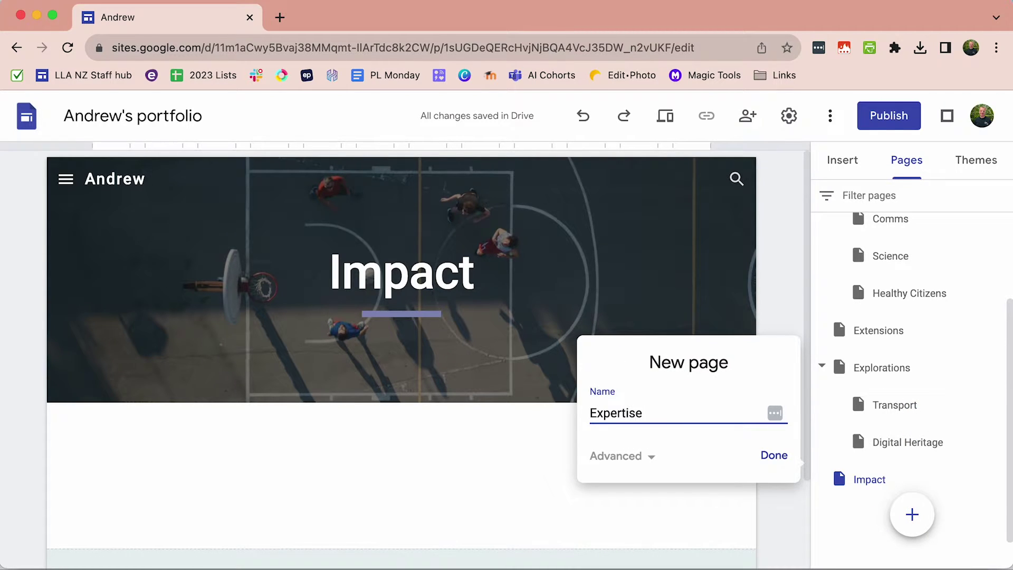
{"action": "left_click", "coordinate": [773, 455]}
{"action": "left_click", "coordinate": [773, 455]}
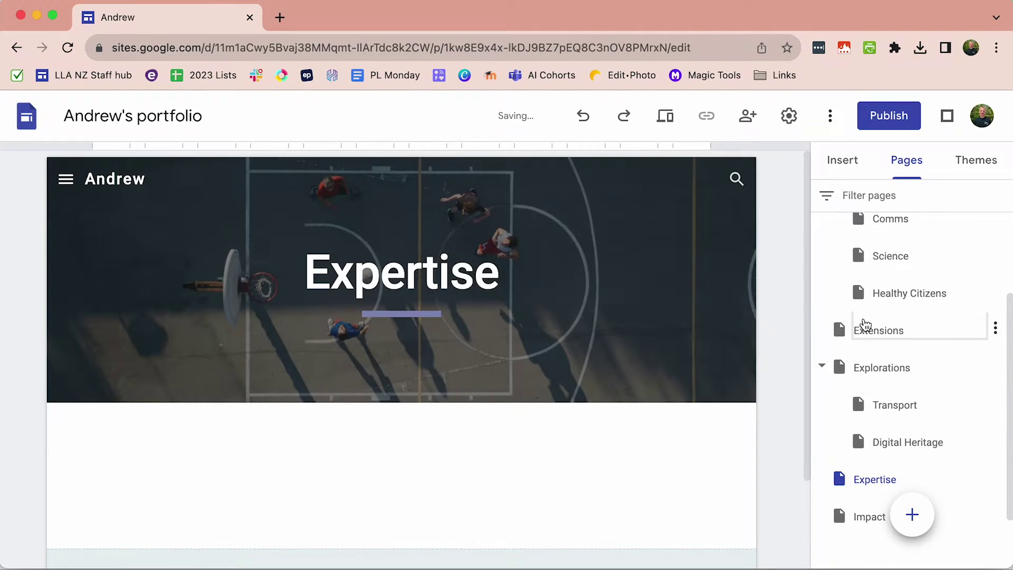
On the Home page, replace the [Name] placeholder in the title with the student's first name.
{"action": "scroll", "coordinate": [870, 371], "scroll_direction": "up", "scroll_amount": 5}
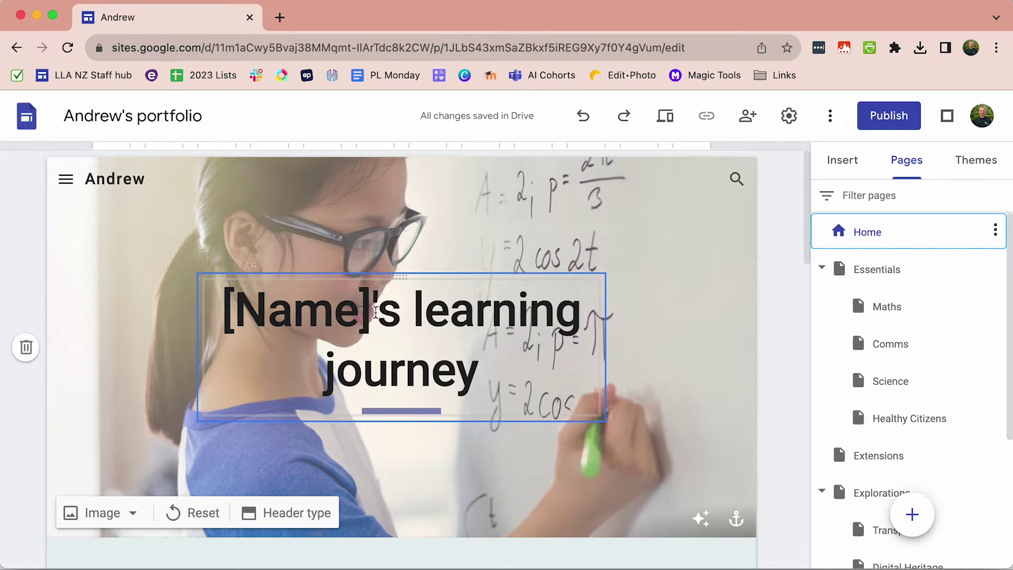
{"action": "left_click", "coordinate": [376, 312]}
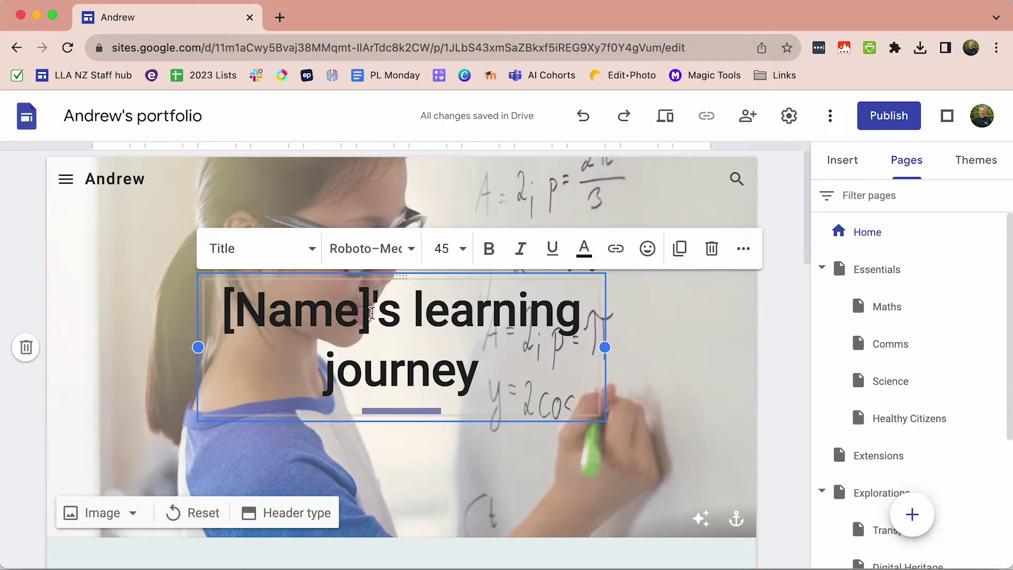
{"action": "left_click_drag", "start_coordinate": [372, 312], "coordinate": [224, 314]}
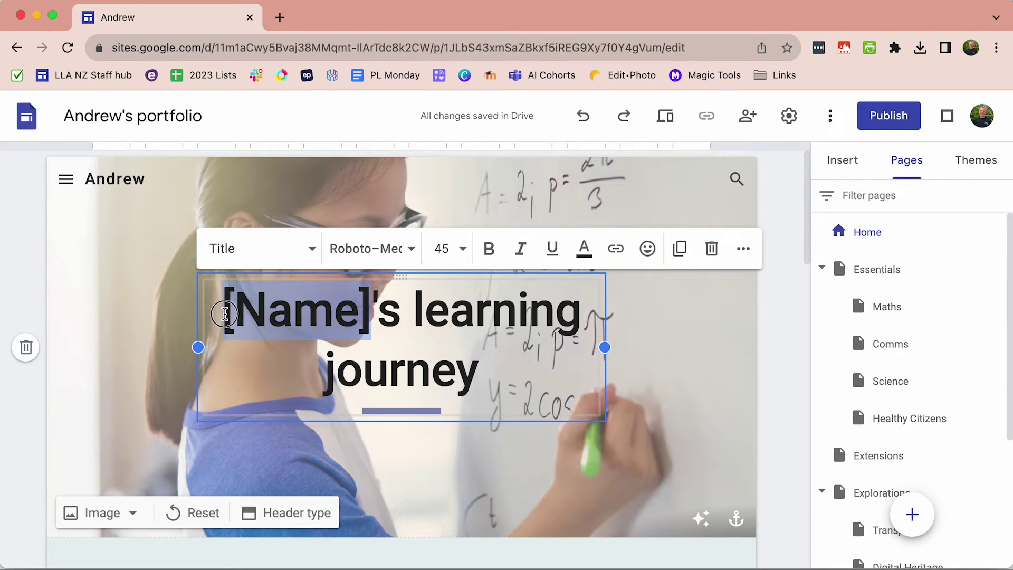
{"action": "type", "text": "An"}
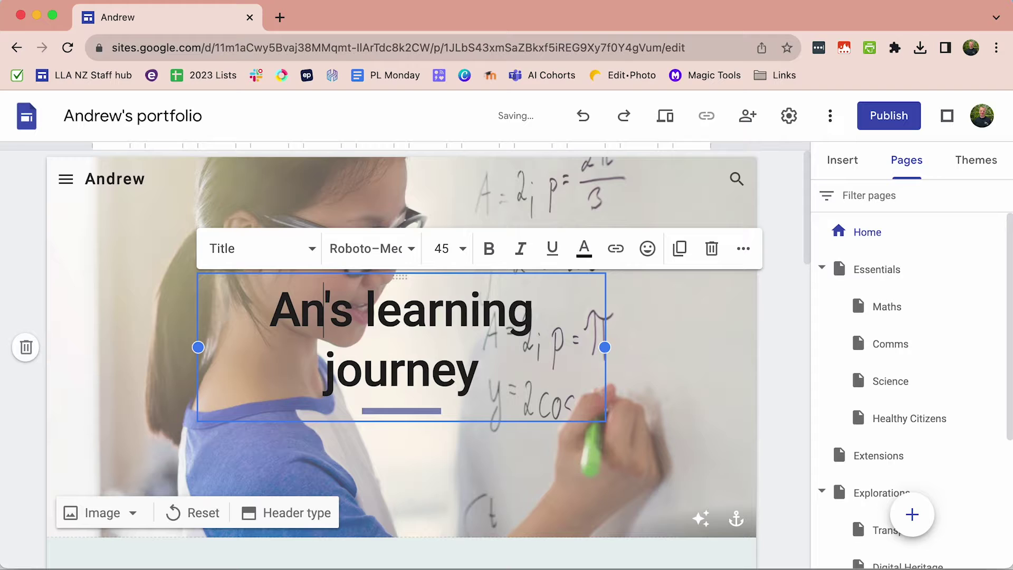
{"action": "type", "text": "drew"}
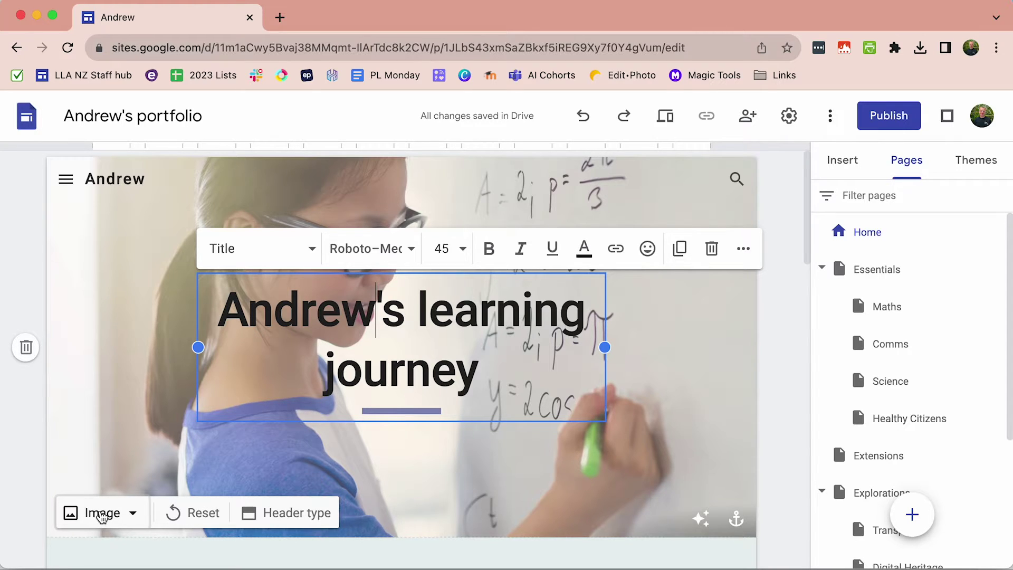
Upload About me - header.jpg as the Home page header image.
{"action": "left_click", "coordinate": [102, 513]}
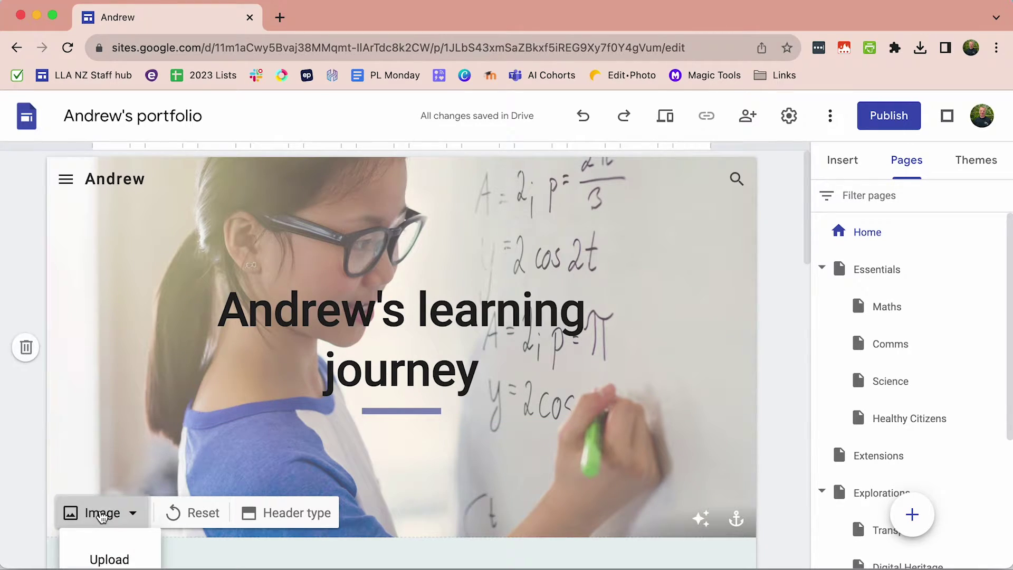
{"action": "scroll", "coordinate": [102, 516], "scroll_direction": "down", "scroll_amount": 4}
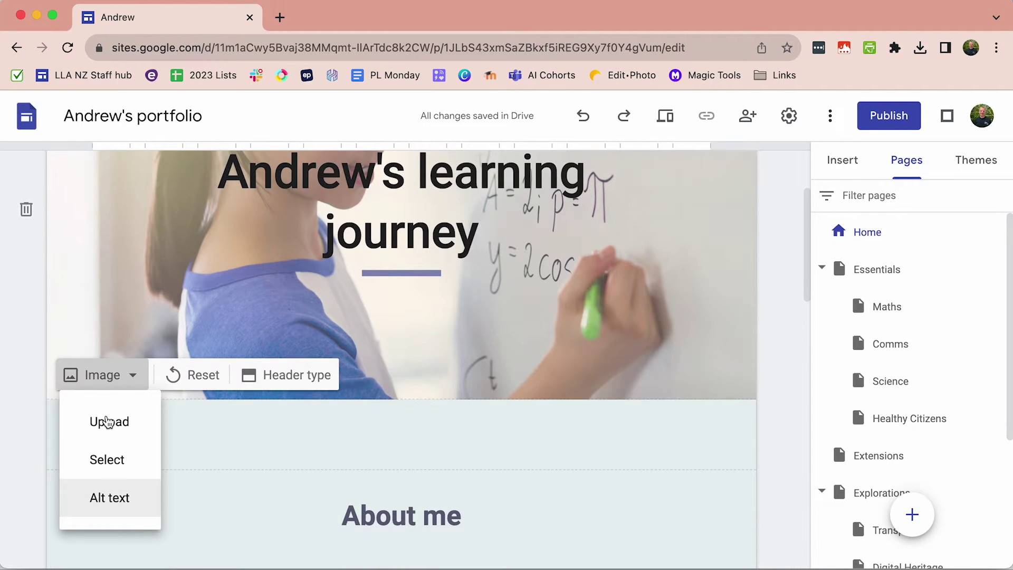
{"action": "left_click", "coordinate": [108, 422]}
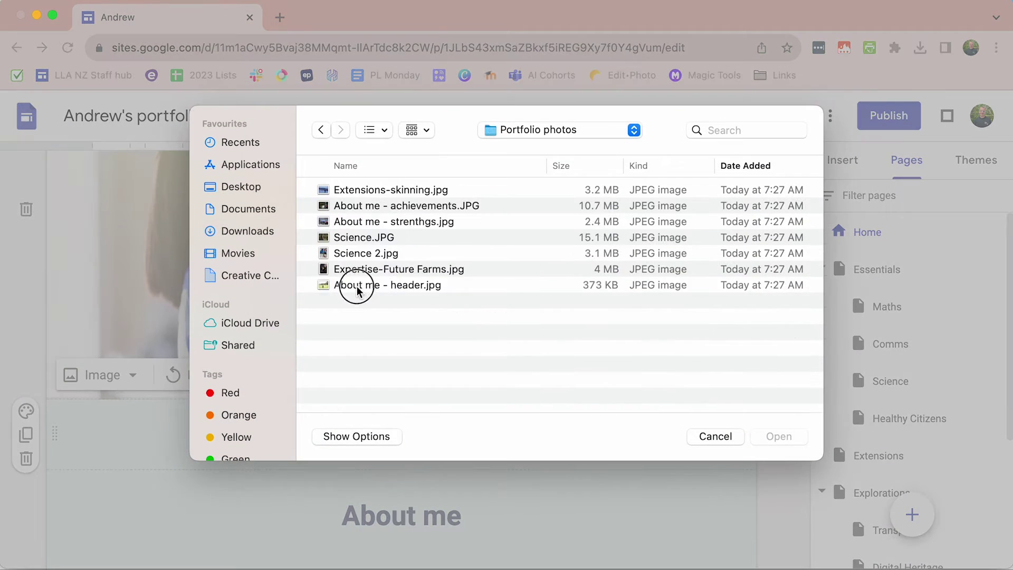
{"action": "left_click", "coordinate": [357, 288]}
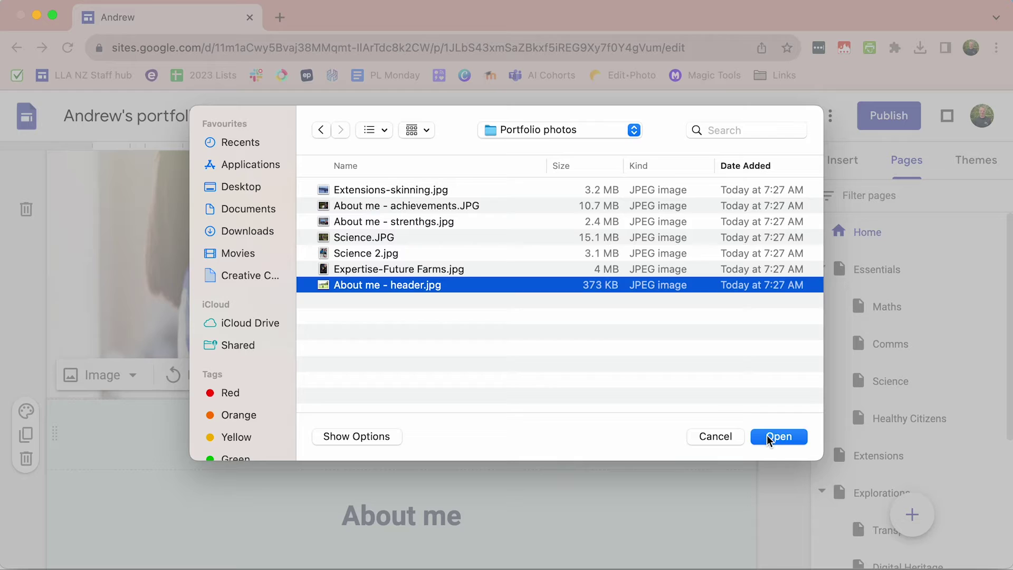
{"action": "left_click", "coordinate": [768, 436]}
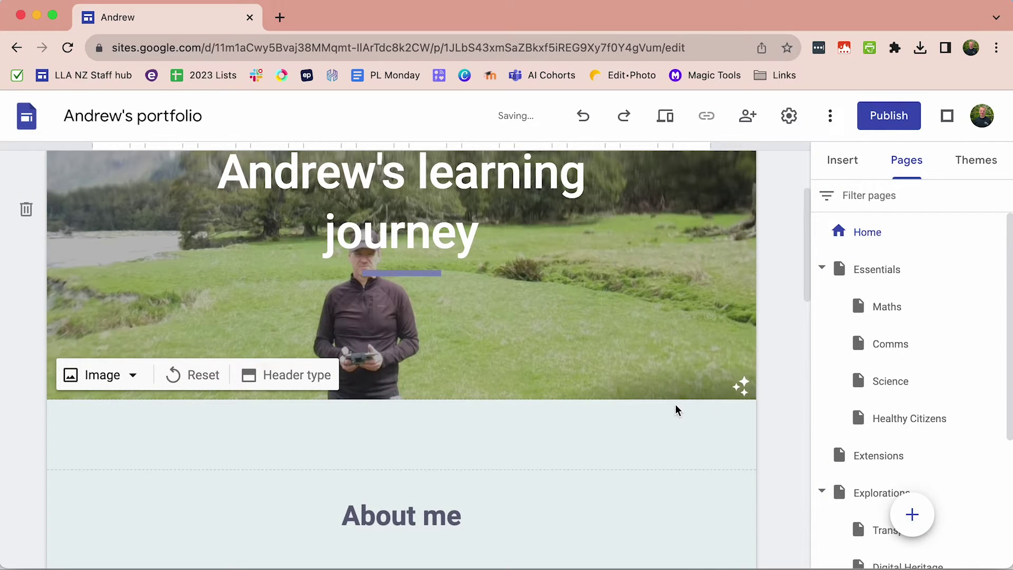
{"action": "scroll", "coordinate": [326, 399], "scroll_direction": "down", "scroll_amount": 5}
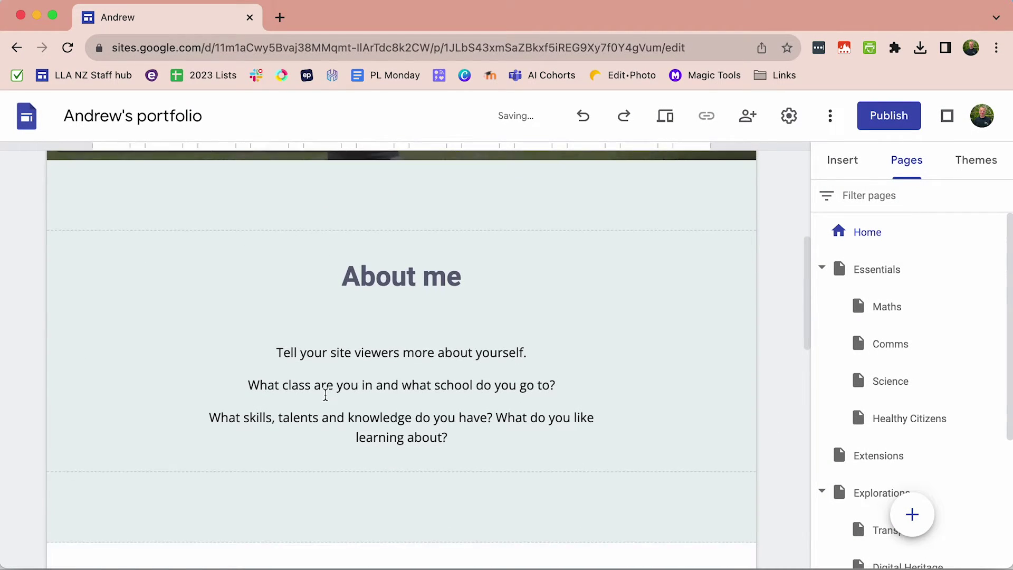
Replace the Achievements card picture with the uploaded file About me - achievements.JPG.
{"action": "scroll", "coordinate": [326, 395], "scroll_direction": "down", "scroll_amount": 1}
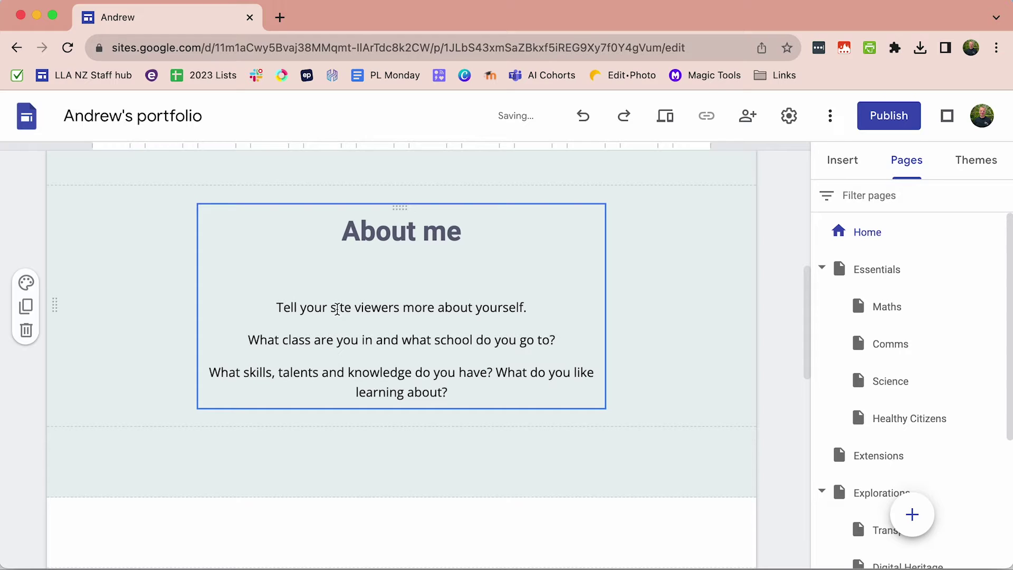
{"action": "scroll", "coordinate": [222, 366], "scroll_direction": "down", "scroll_amount": 7}
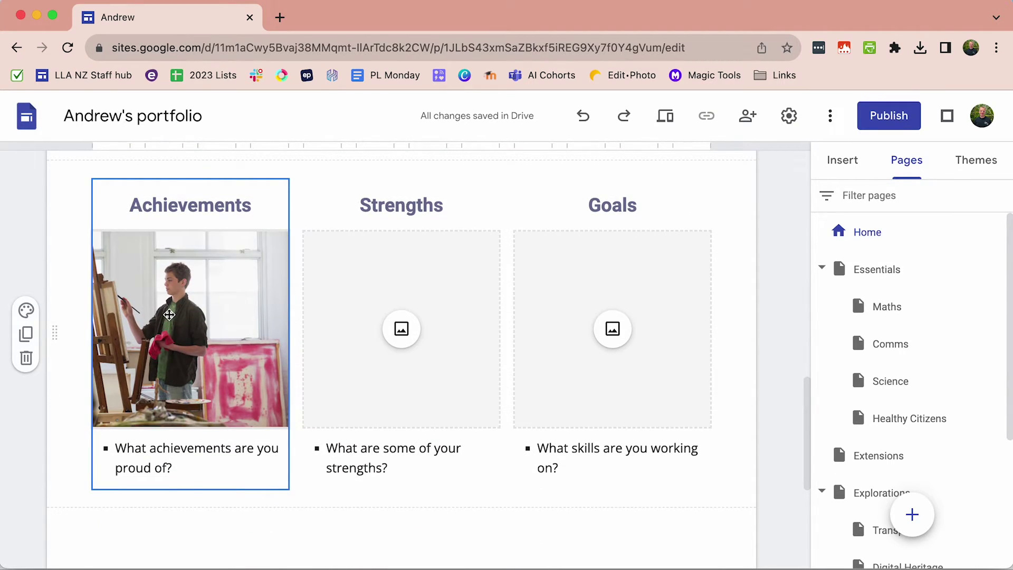
{"action": "left_click", "coordinate": [169, 318]}
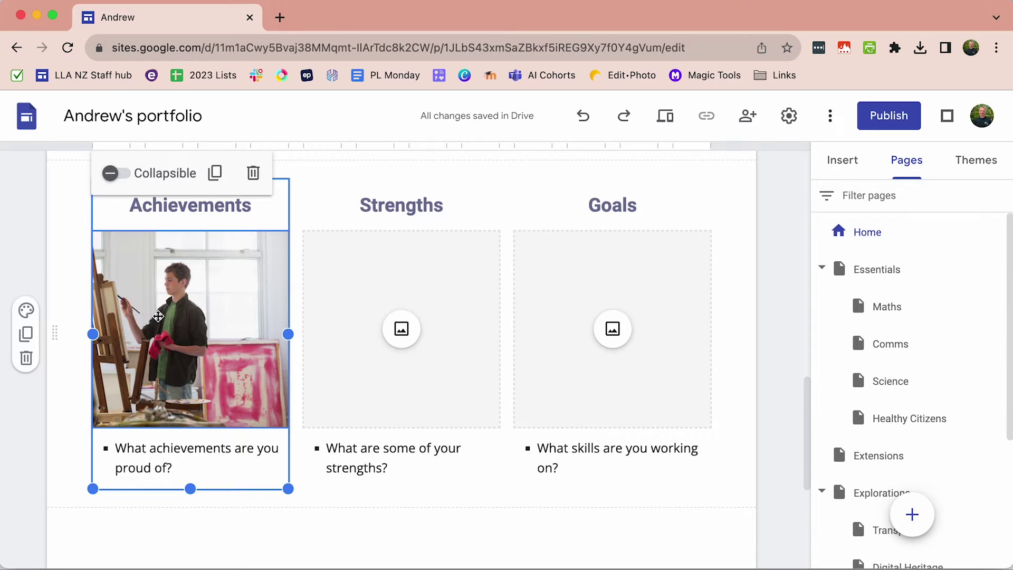
{"action": "left_click", "coordinate": [158, 317]}
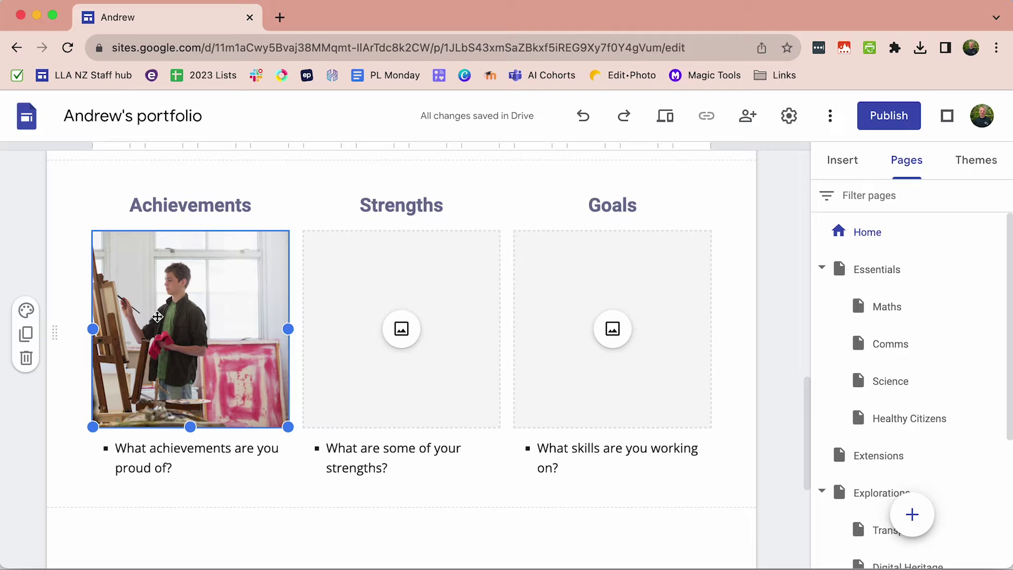
{"action": "left_click", "coordinate": [158, 316]}
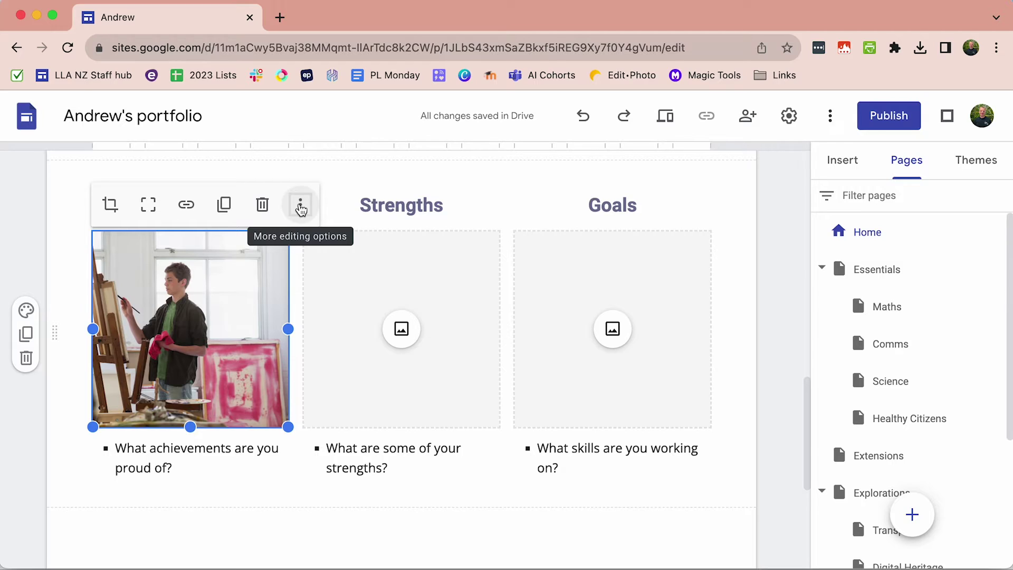
{"action": "left_click", "coordinate": [301, 210]}
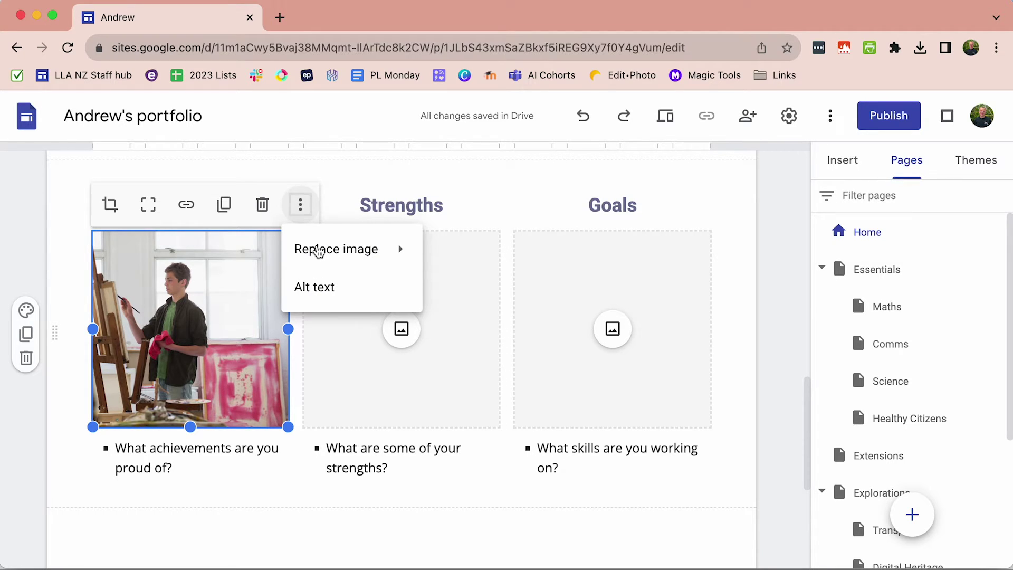
{"action": "mouse_move", "coordinate": [317, 252]}
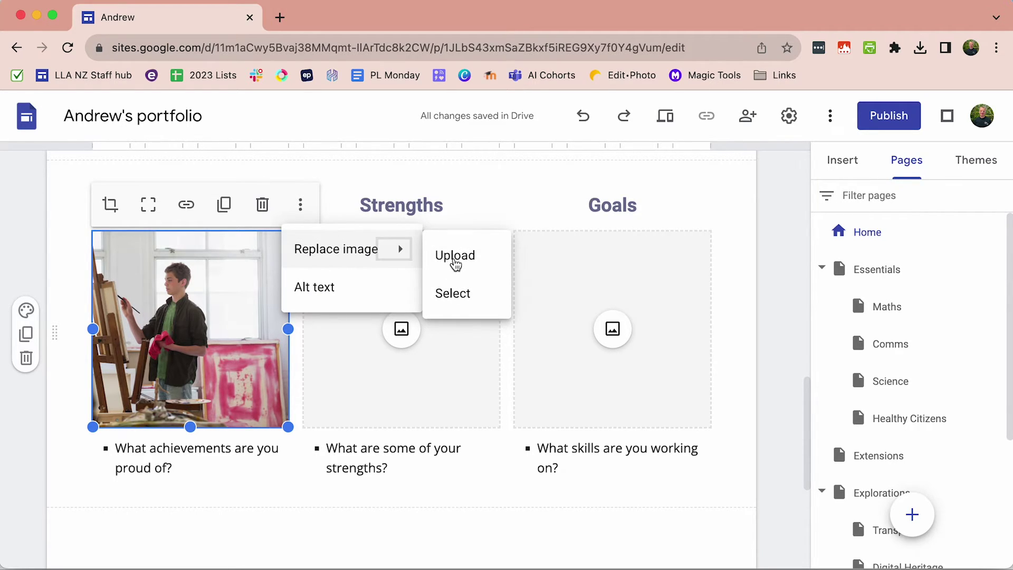
{"action": "left_click", "coordinate": [455, 263]}
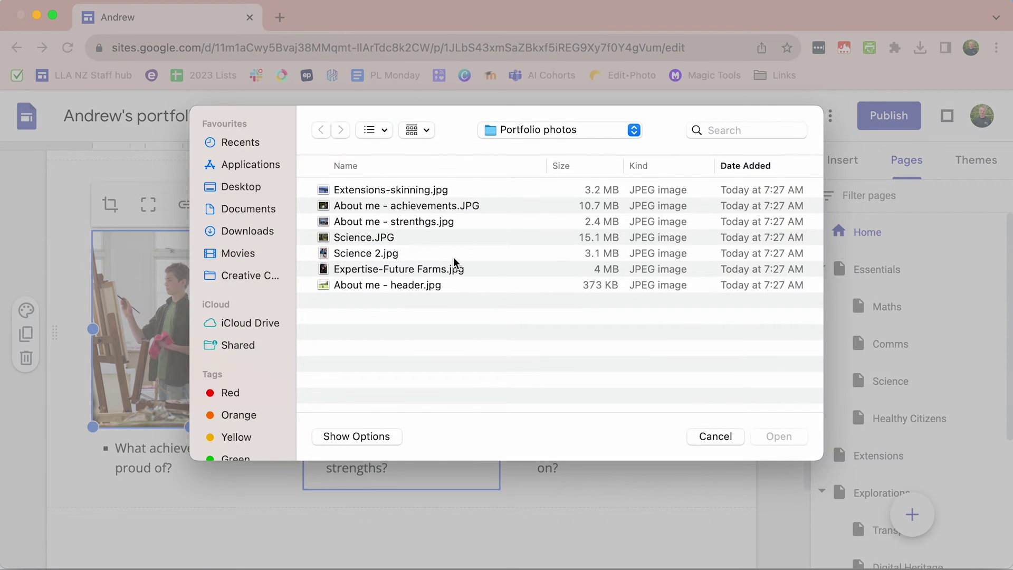
{"action": "left_click", "coordinate": [417, 205]}
{"action": "left_click", "coordinate": [779, 436]}
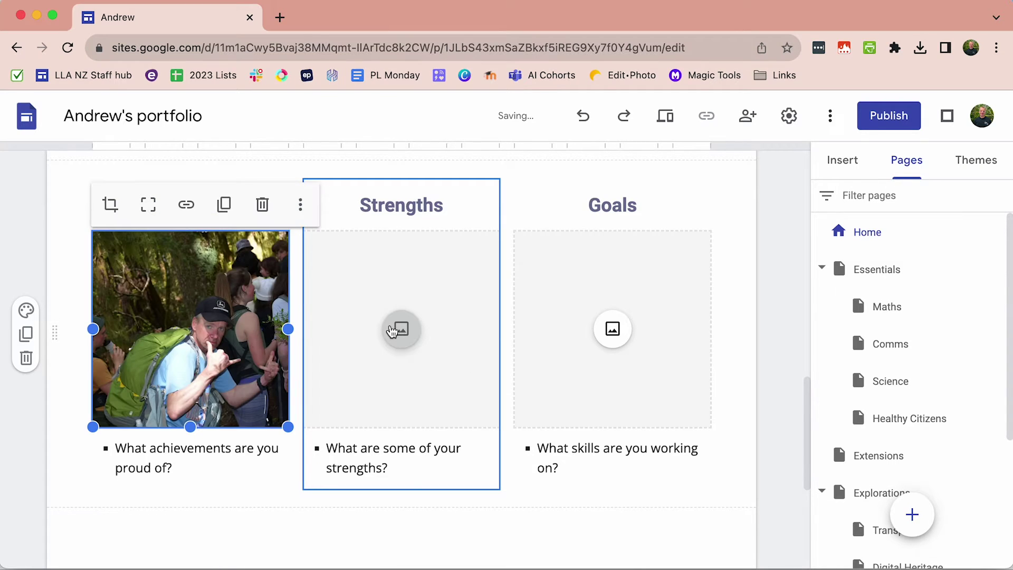
Upload About me - strenthgs.jpg into the empty Strengths card picture slot.
{"action": "left_click", "coordinate": [402, 331]}
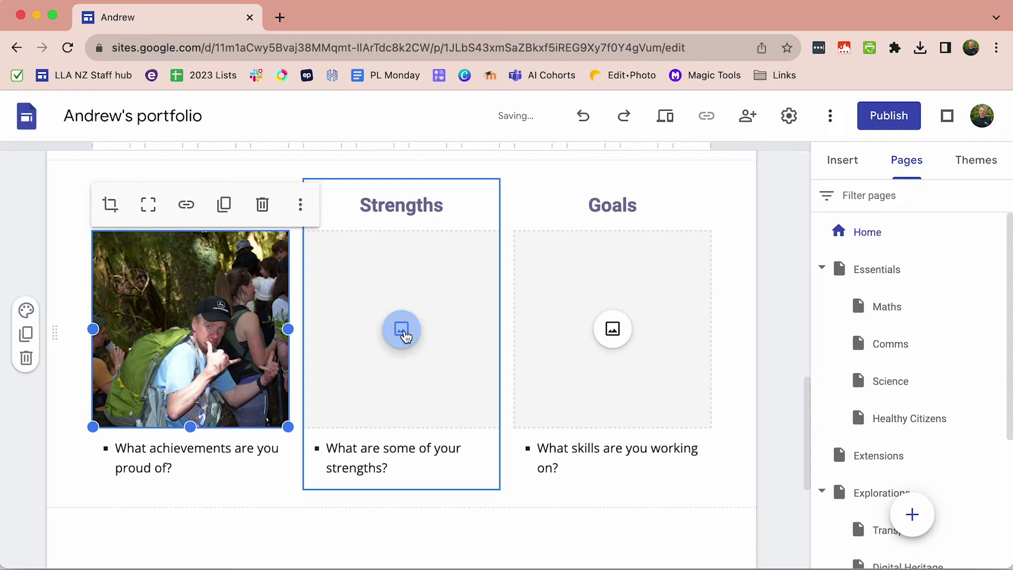
{"action": "left_click", "coordinate": [404, 334]}
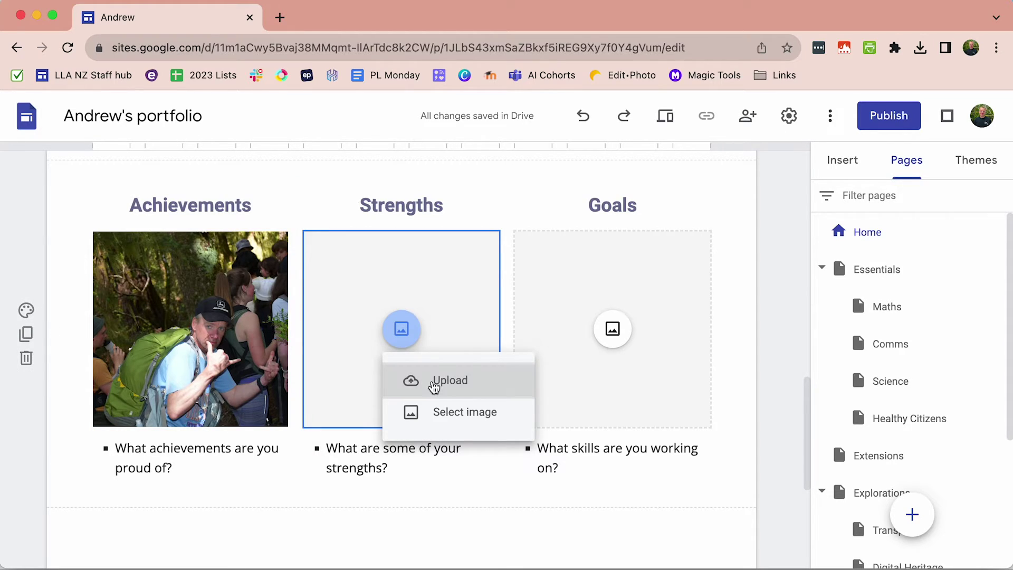
{"action": "left_click", "coordinate": [434, 387]}
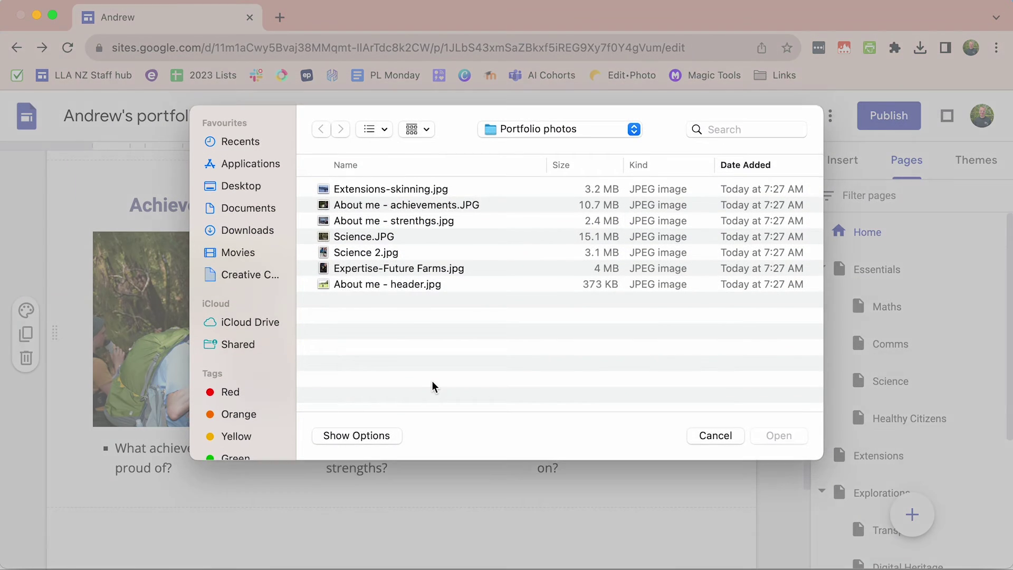
{"action": "left_click", "coordinate": [419, 223]}
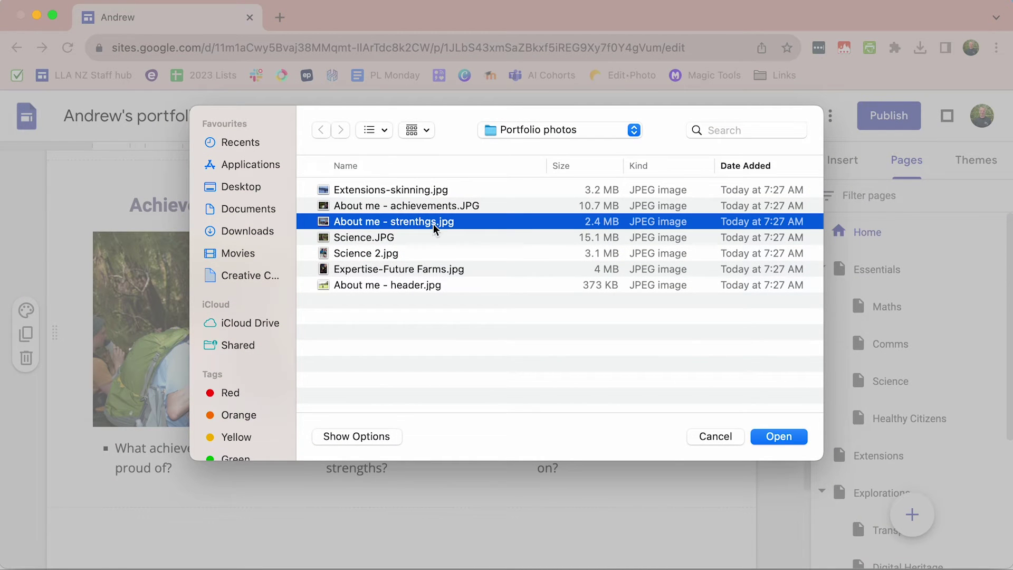
{"action": "left_click", "coordinate": [779, 437]}
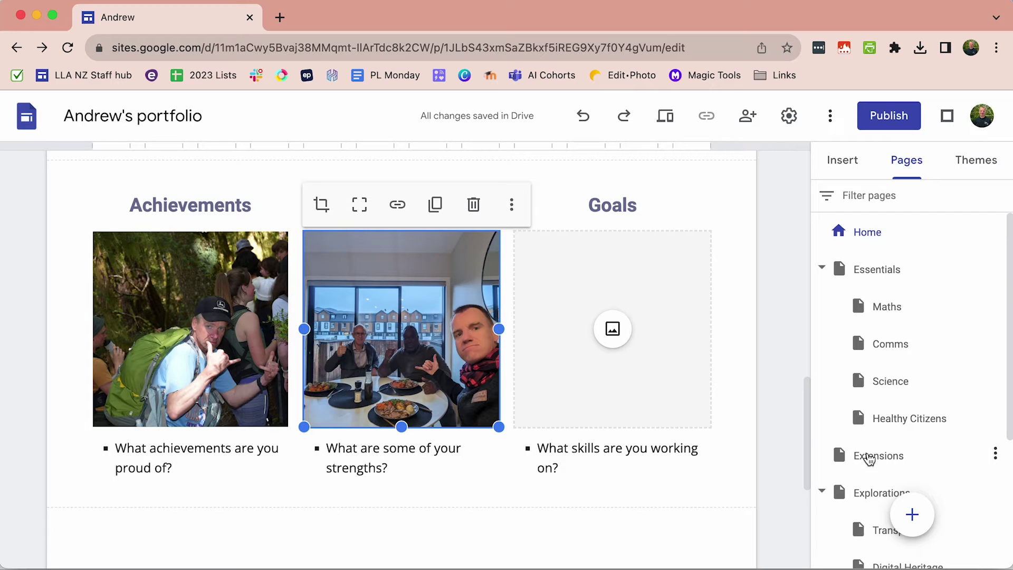
On the Extensions page, replace the Robotics card photo with the uploaded Extensions-skinning.jpg.
{"action": "left_click", "coordinate": [868, 458]}
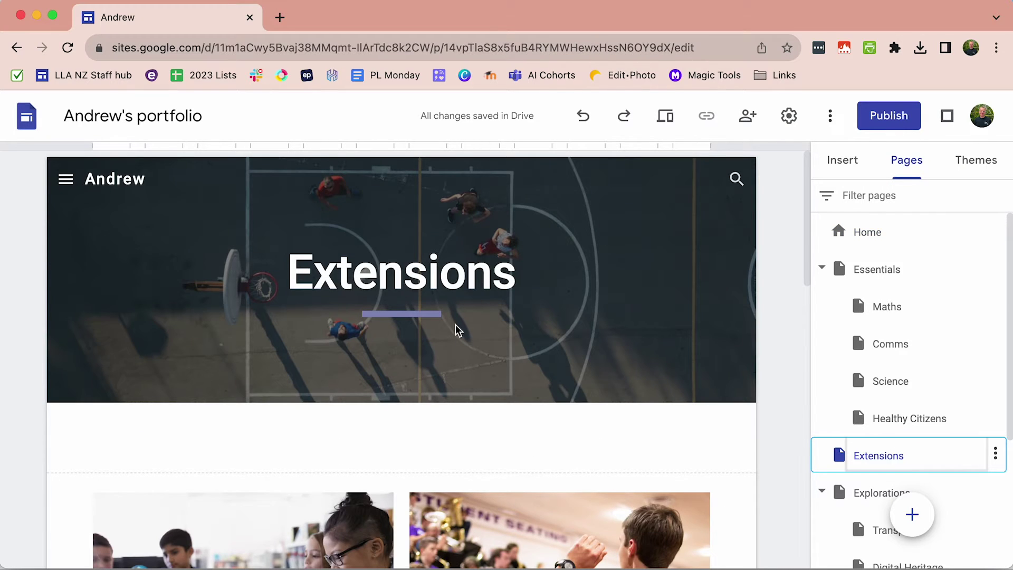
{"action": "scroll", "coordinate": [458, 330], "scroll_direction": "down", "scroll_amount": 5}
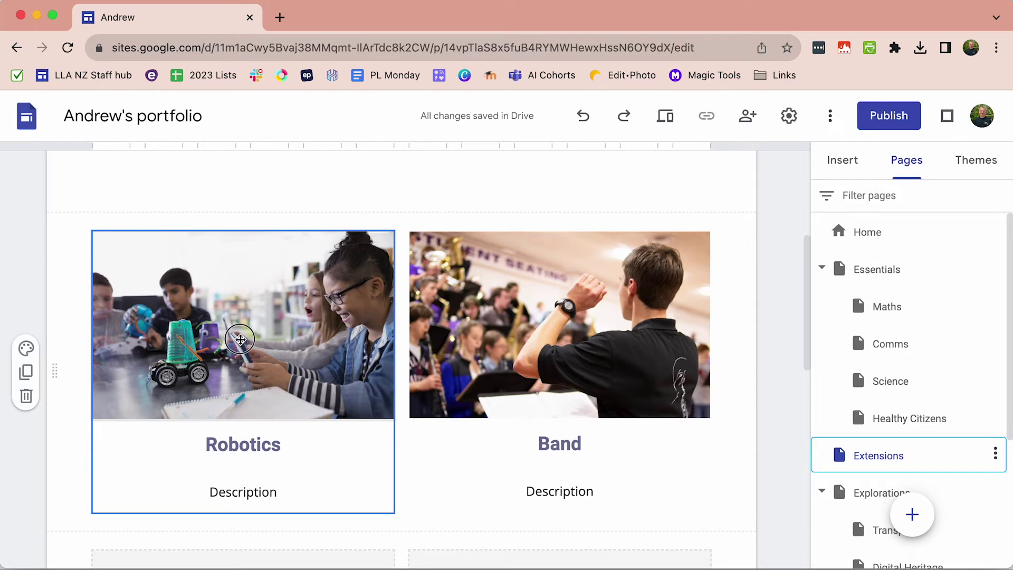
{"action": "left_click", "coordinate": [241, 340]}
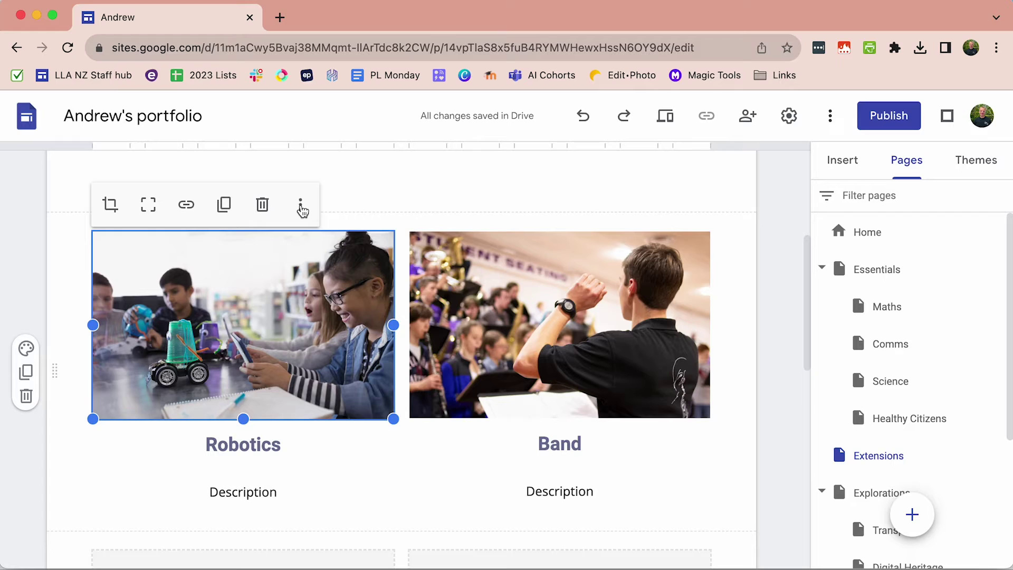
{"action": "left_click", "coordinate": [301, 208]}
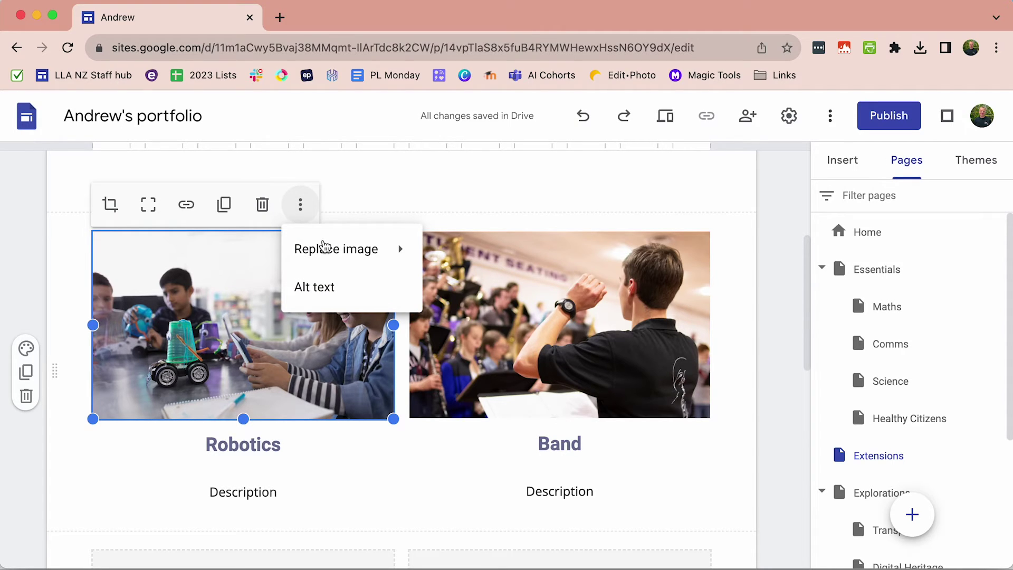
{"action": "mouse_move", "coordinate": [327, 253]}
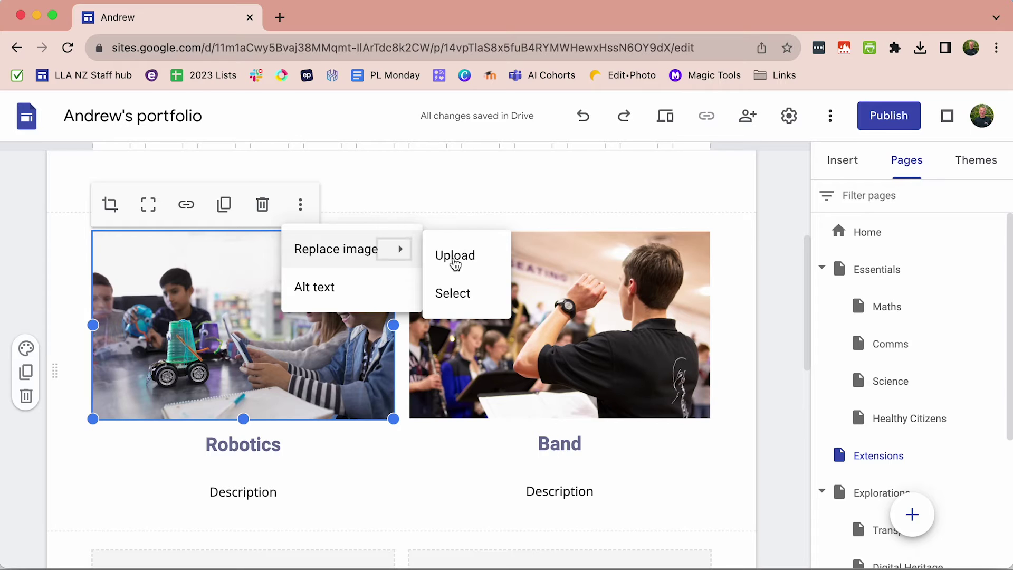
{"action": "left_click", "coordinate": [455, 262]}
{"action": "left_click", "coordinate": [400, 190]}
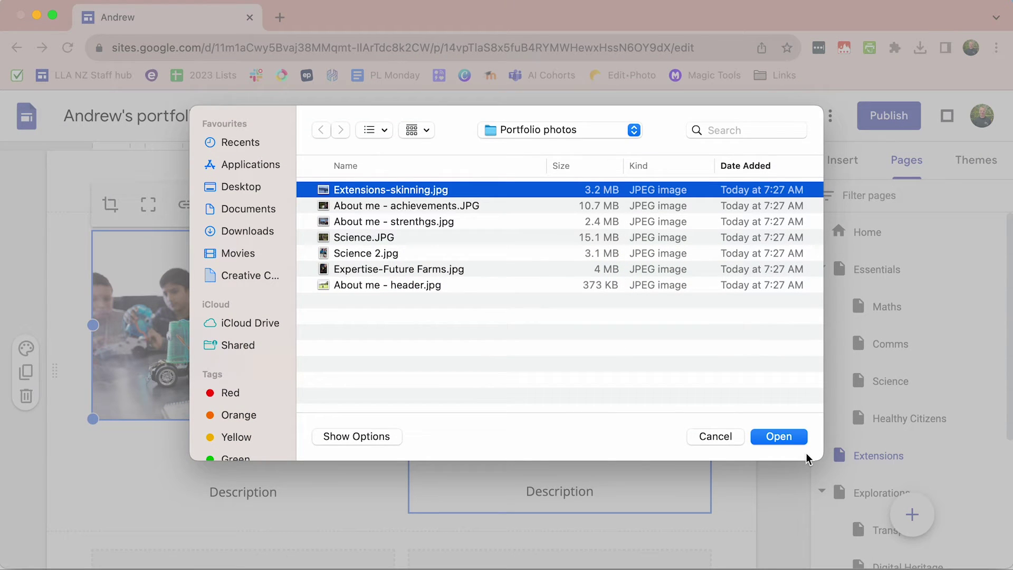
{"action": "left_click", "coordinate": [792, 439]}
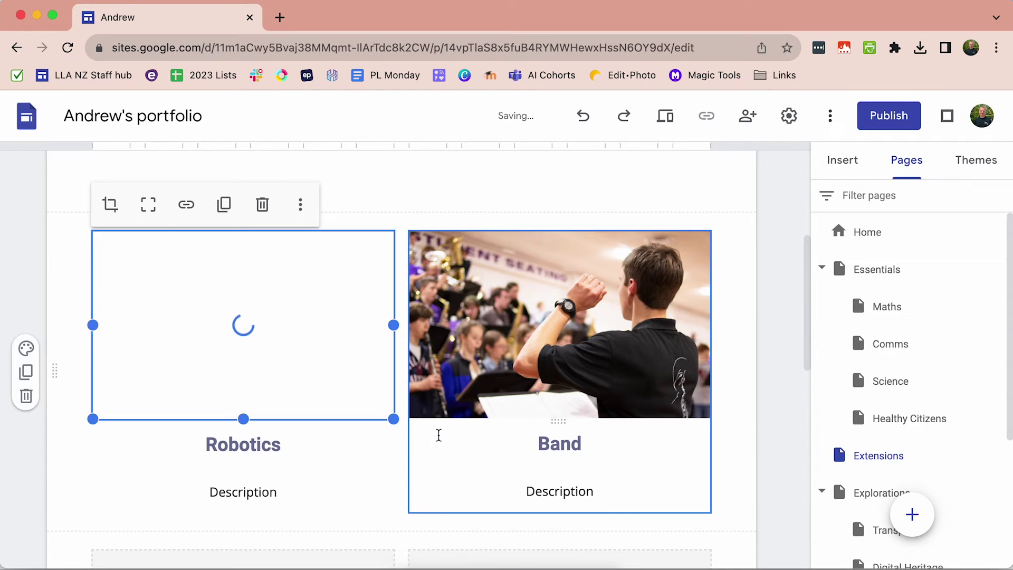
Change that card's heading from Robotics to Skinning.
{"action": "left_click", "coordinate": [253, 446]}
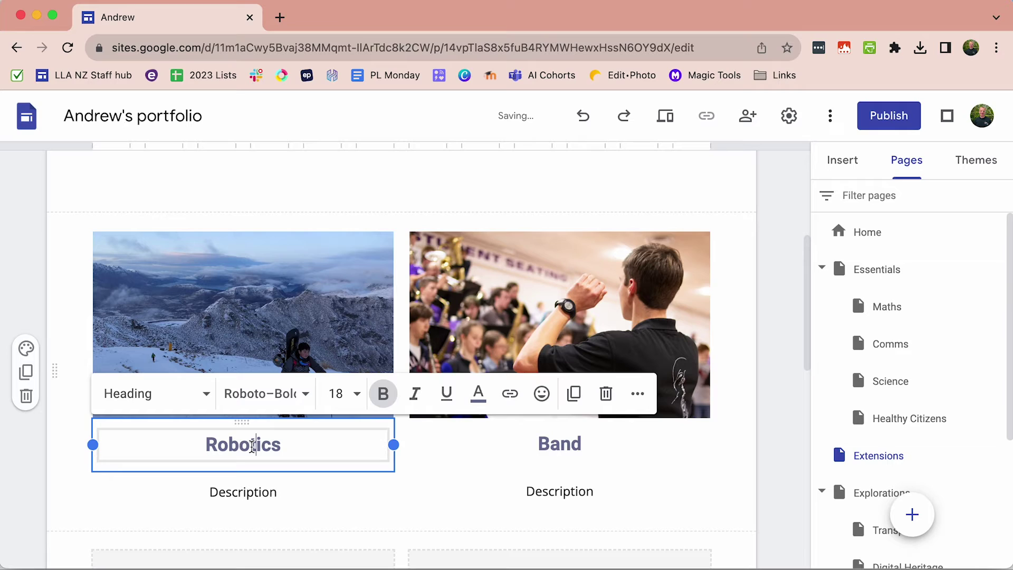
{"action": "double_click", "coordinate": [252, 446]}
{"action": "type", "text": "Skinning"}
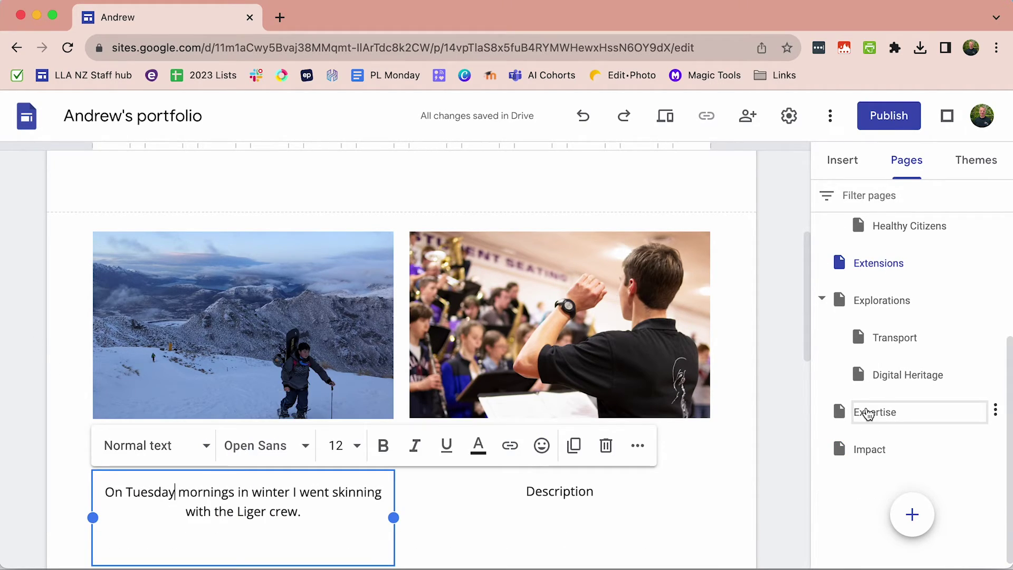
Open the Expertise page and browse the Insert panel's content blocks.
{"action": "left_click", "coordinate": [868, 413]}
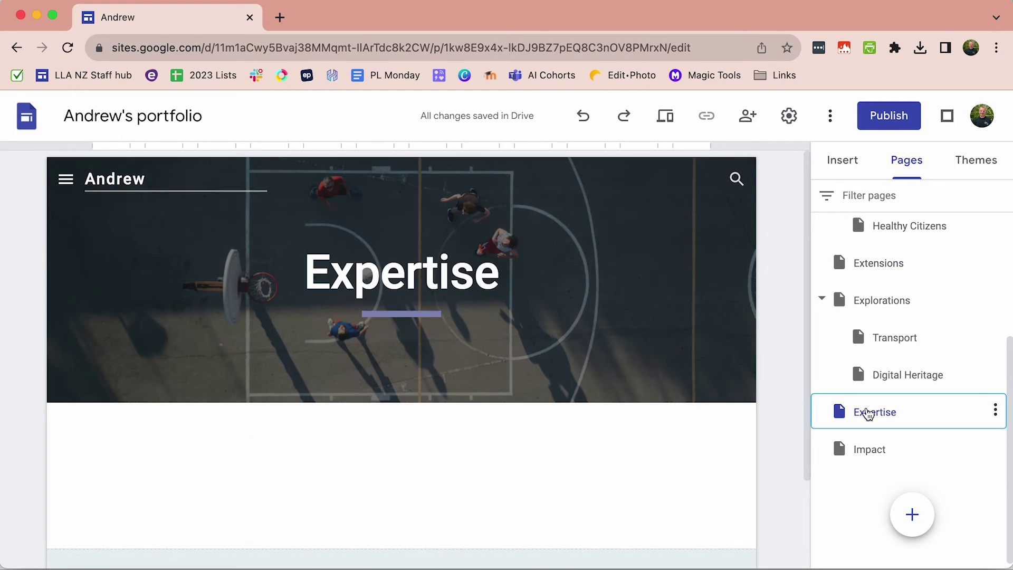
{"action": "scroll", "coordinate": [461, 454], "scroll_direction": "down", "scroll_amount": 3}
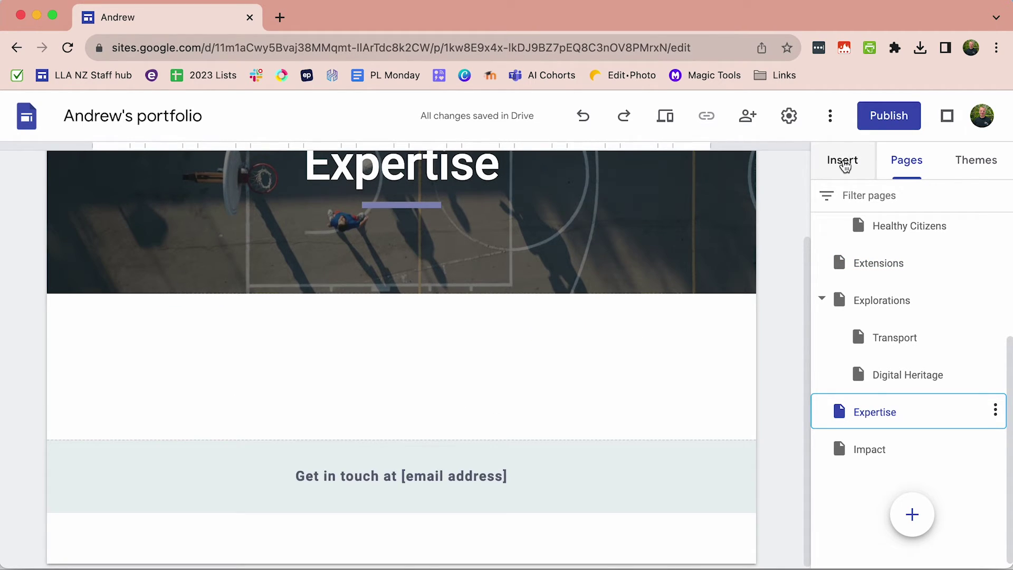
{"action": "left_click", "coordinate": [845, 166]}
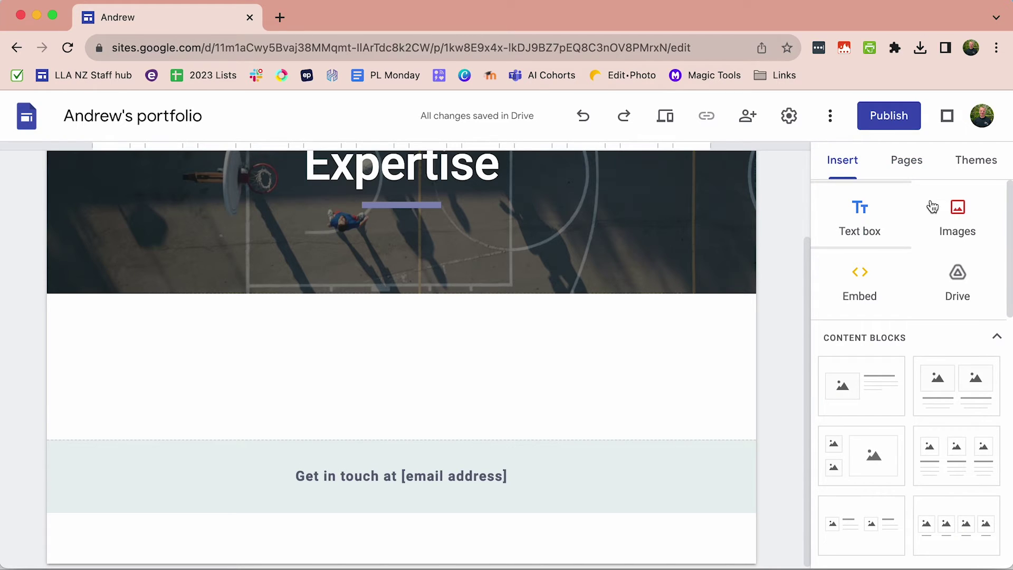
{"action": "scroll", "coordinate": [907, 437], "scroll_direction": "down", "scroll_amount": 2}
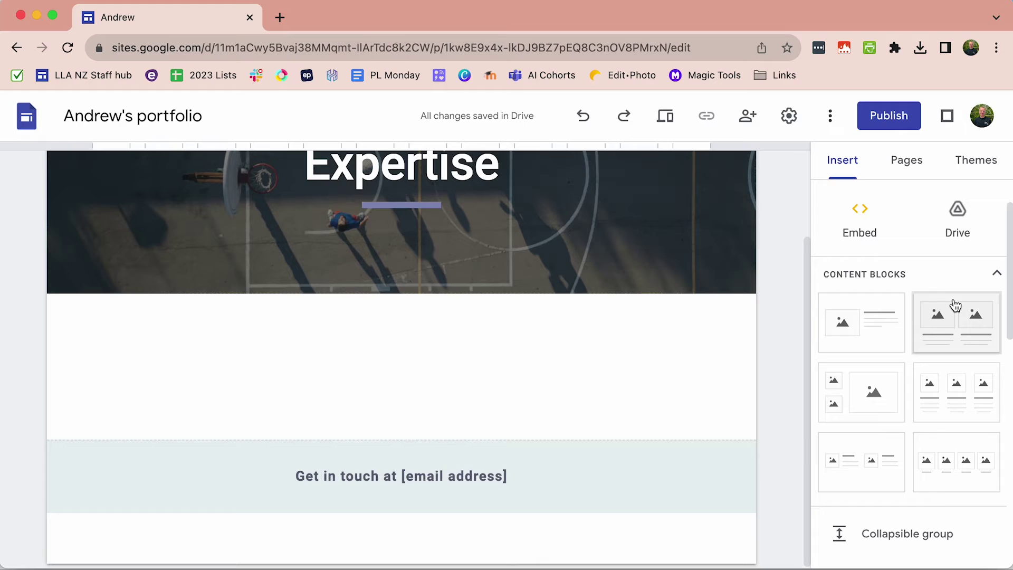
{"action": "scroll", "coordinate": [956, 306], "scroll_direction": "up", "scroll_amount": 2}
{"action": "scroll", "coordinate": [911, 445], "scroll_direction": "down", "scroll_amount": 10}
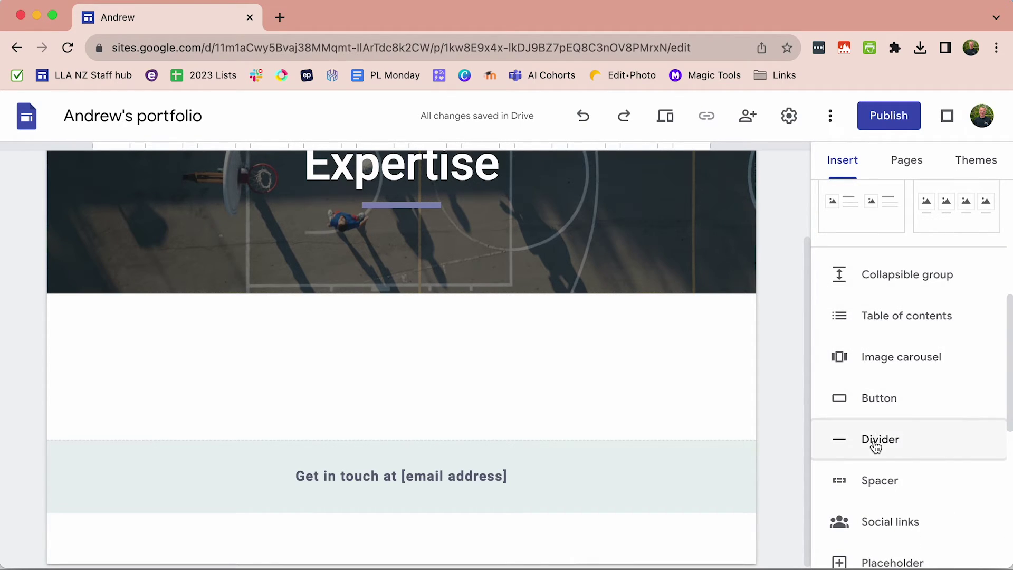
{"action": "scroll", "coordinate": [876, 449], "scroll_direction": "down", "scroll_amount": 3}
{"action": "scroll", "coordinate": [876, 447], "scroll_direction": "down", "scroll_amount": 4}
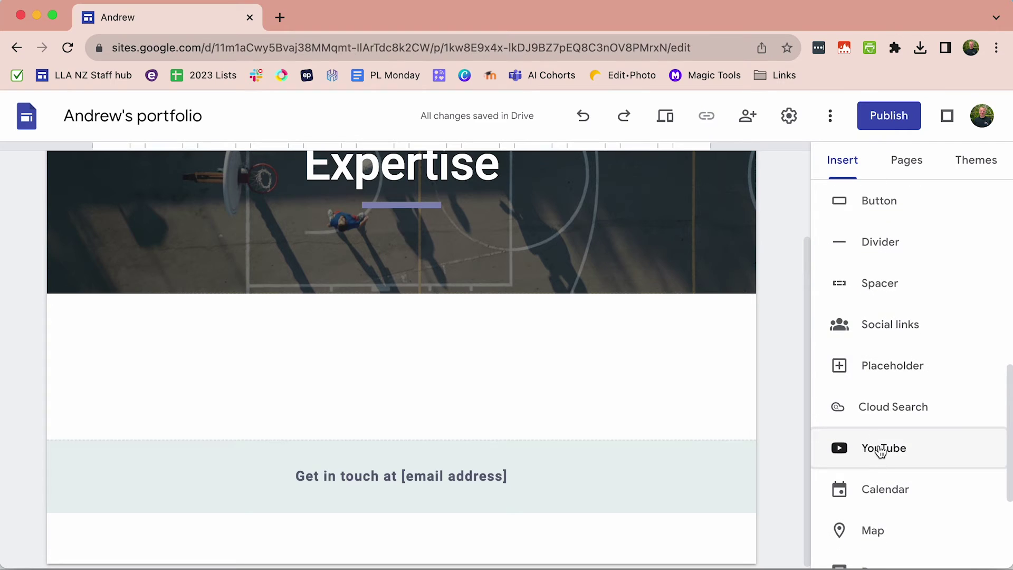
{"action": "scroll", "coordinate": [881, 453], "scroll_direction": "down", "scroll_amount": 3}
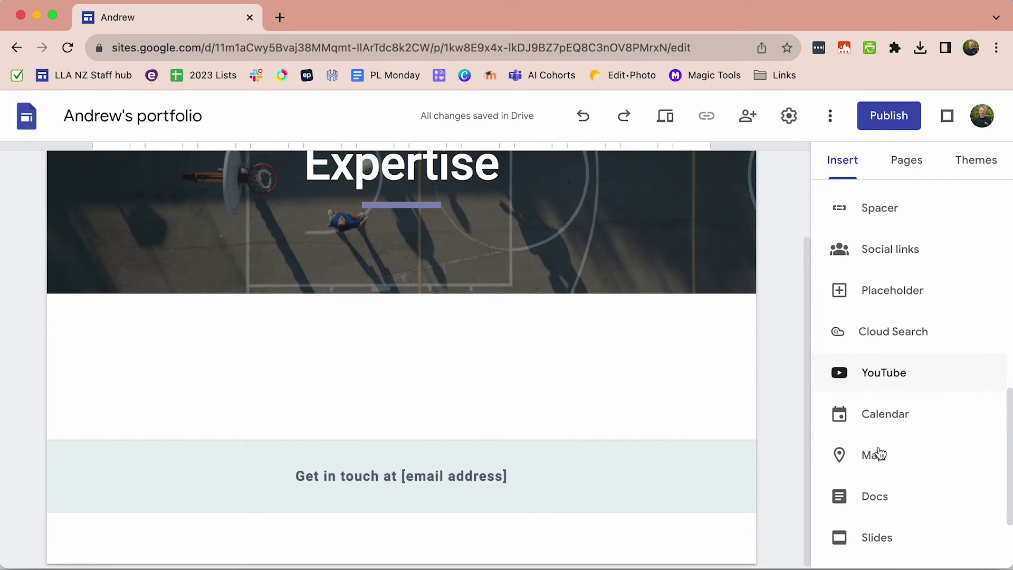
{"action": "scroll", "coordinate": [880, 505], "scroll_direction": "up", "scroll_amount": 10}
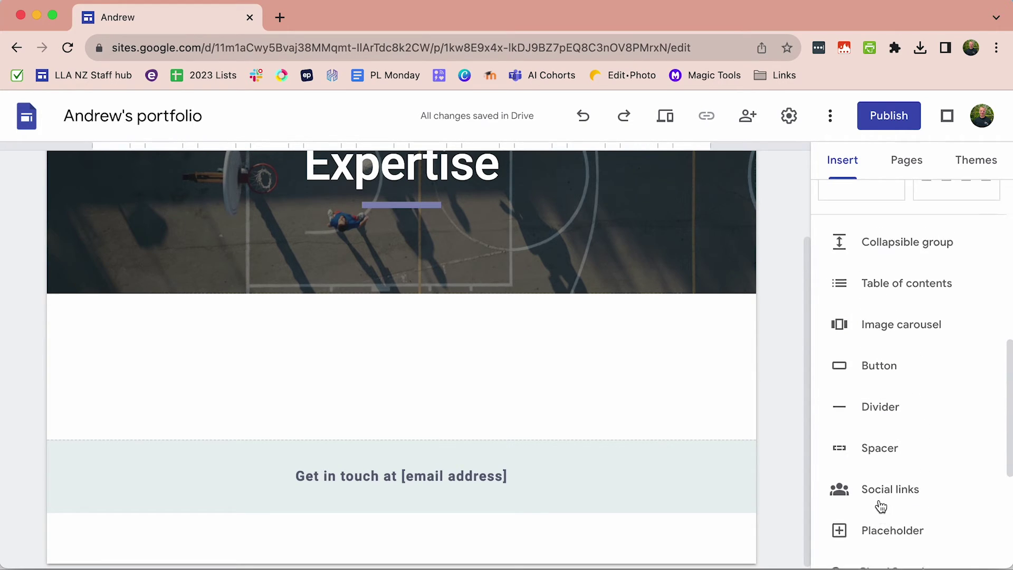
{"action": "scroll", "coordinate": [881, 506], "scroll_direction": "down", "scroll_amount": 4}
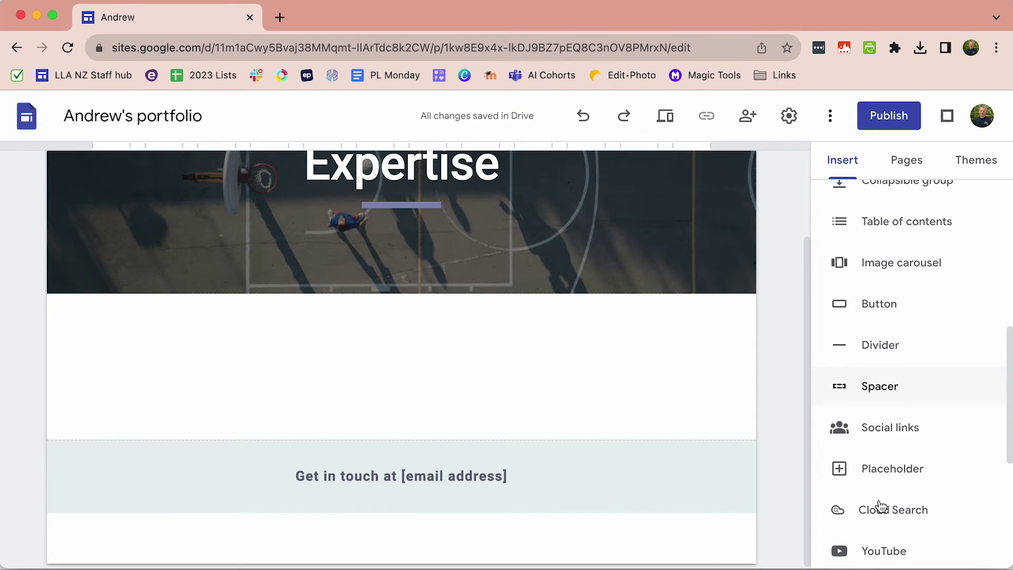
{"action": "scroll", "coordinate": [881, 506], "scroll_direction": "up", "scroll_amount": 9}
{"action": "scroll", "coordinate": [880, 506], "scroll_direction": "up", "scroll_amount": 4}
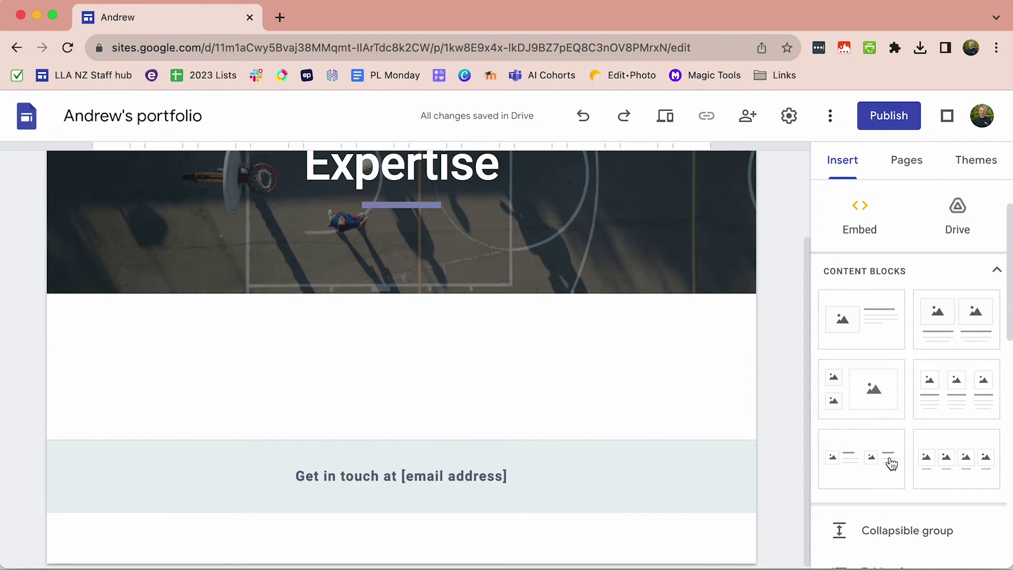
Add a two-picture content block and upload Expertise-Future Farms.jpg into its left slot.
{"action": "left_click", "coordinate": [934, 336]}
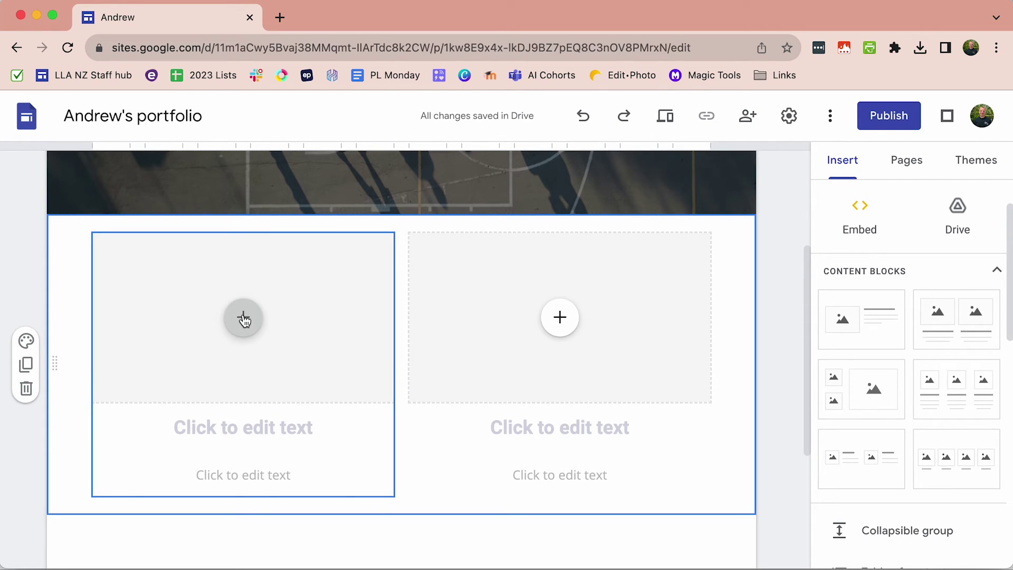
{"action": "left_click", "coordinate": [244, 320]}
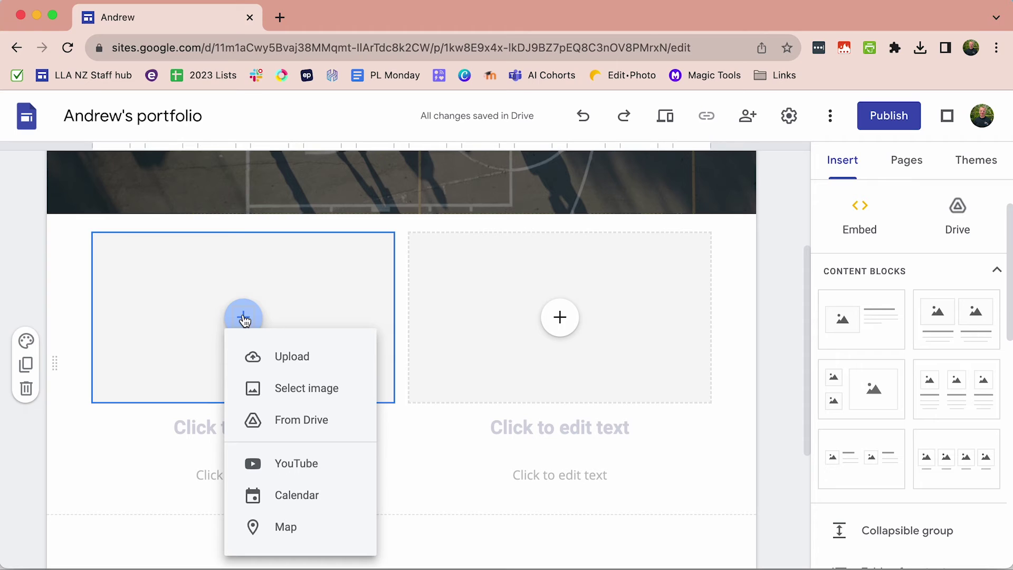
{"action": "left_click", "coordinate": [296, 389]}
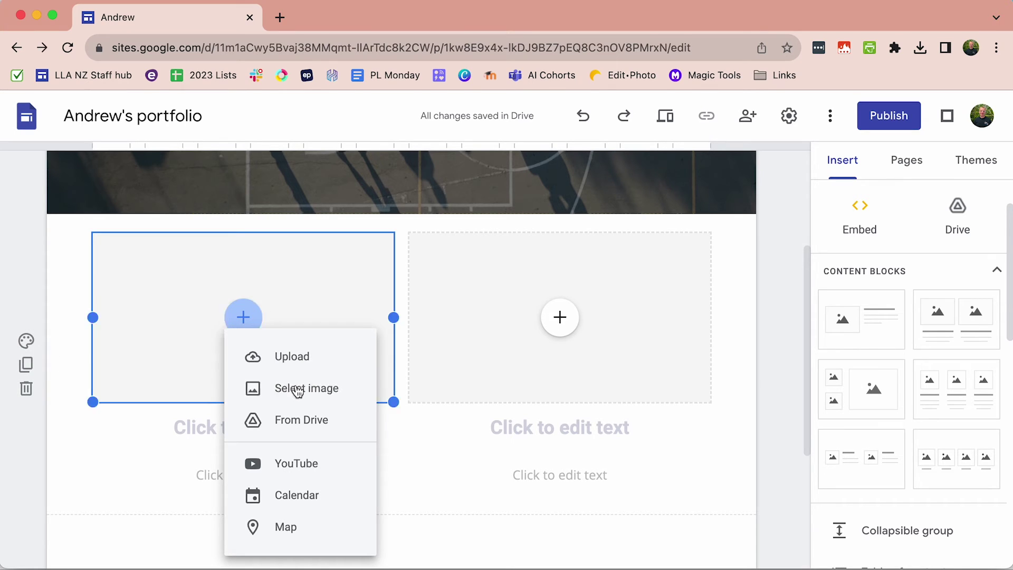
{"action": "key", "text": "Escape"}
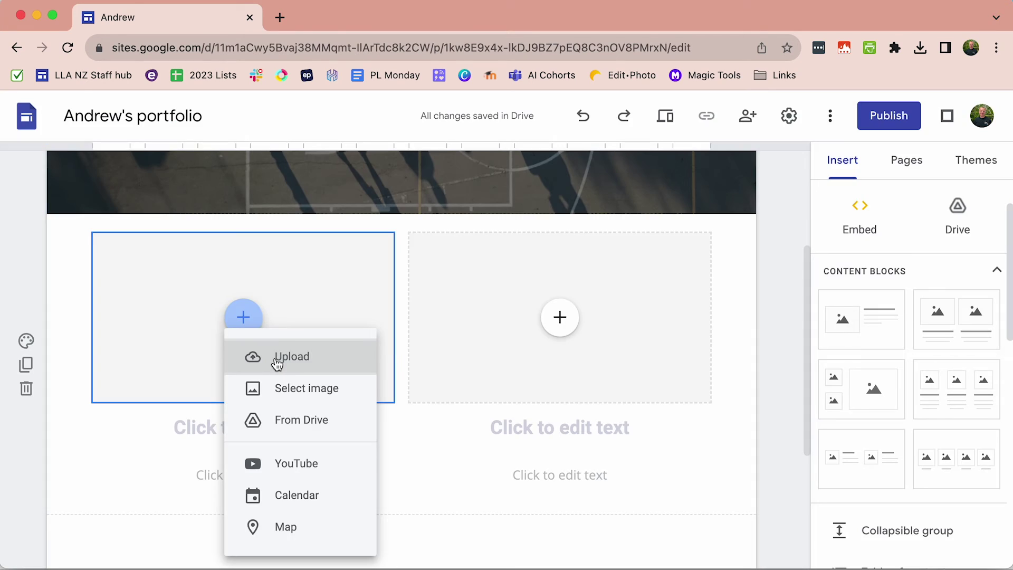
{"action": "left_click", "coordinate": [276, 358]}
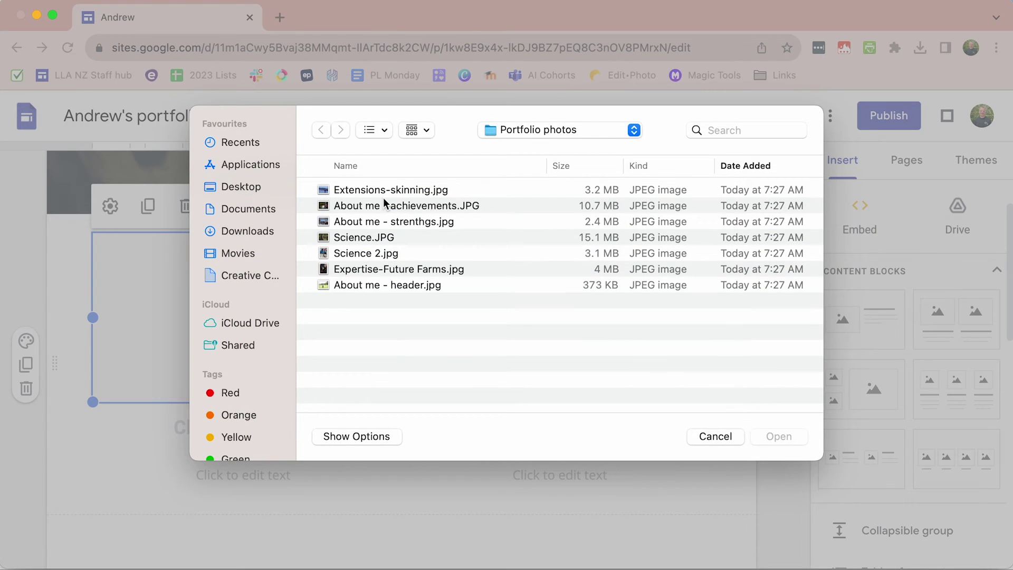
{"action": "left_click", "coordinate": [365, 271]}
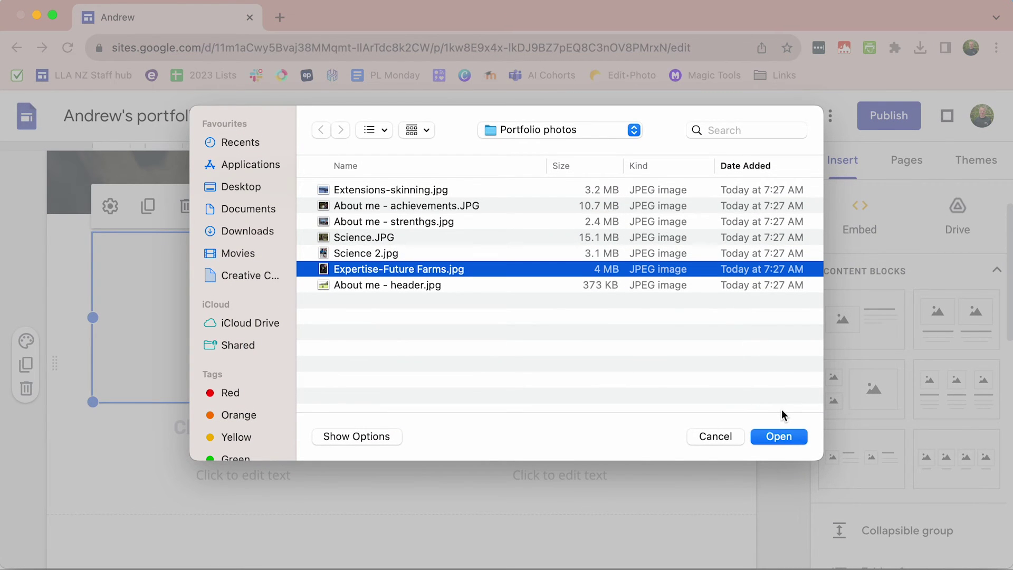
{"action": "left_click", "coordinate": [778, 437]}
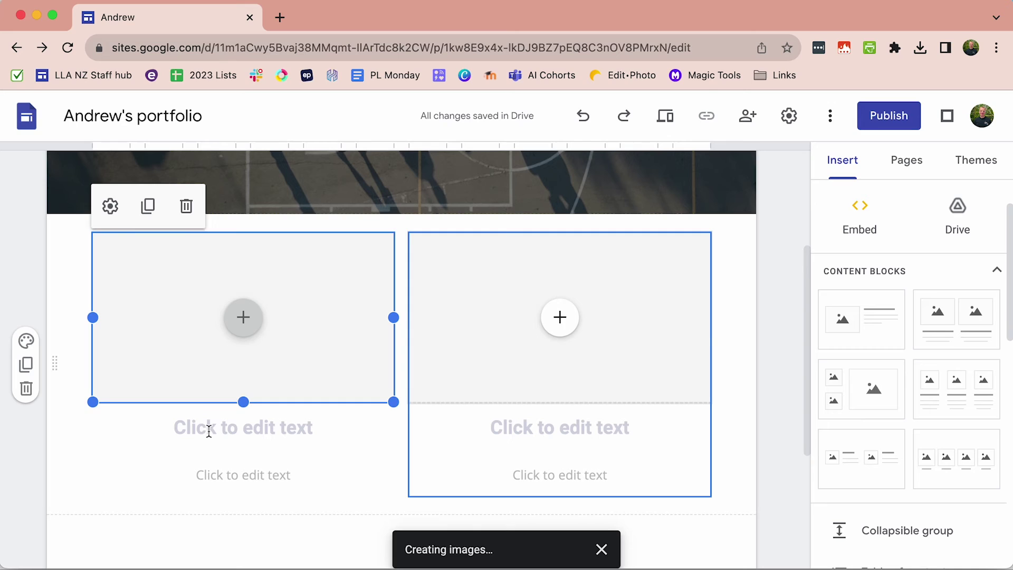
Reposition the photo so the girl's face shows, then begin typing the heading beneath it.
{"action": "double_click", "coordinate": [235, 391]}
{"action": "left_click_drag", "start_coordinate": [316, 410], "coordinate": [316, 438]}
{"action": "left_click", "coordinate": [244, 425]}
{"action": "type", "text": "F"}
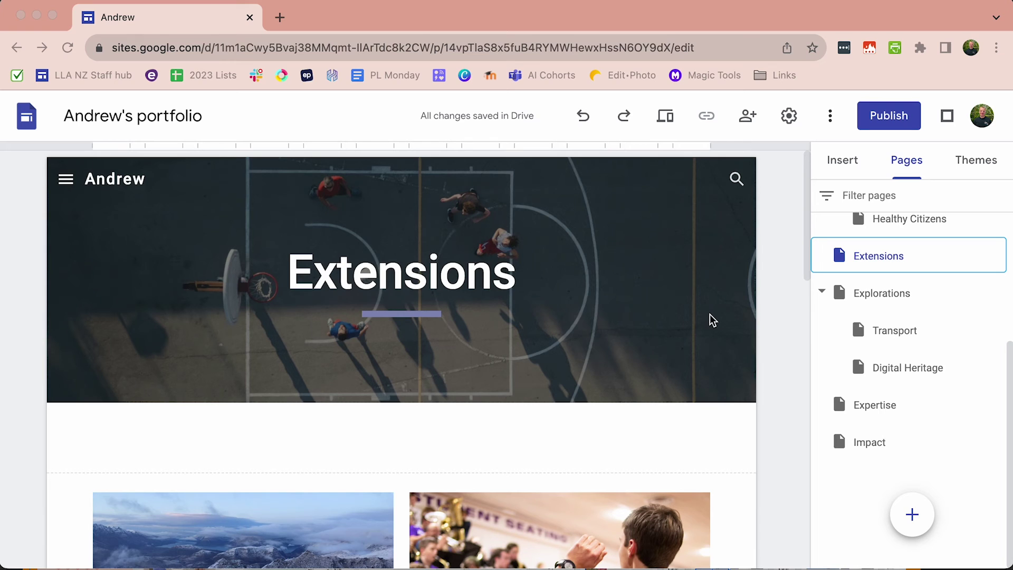
Publish the portfolio at its student-named web address and copy the published link to the clipboard.
{"action": "scroll", "coordinate": [547, 302], "scroll_direction": "down", "scroll_amount": 5}
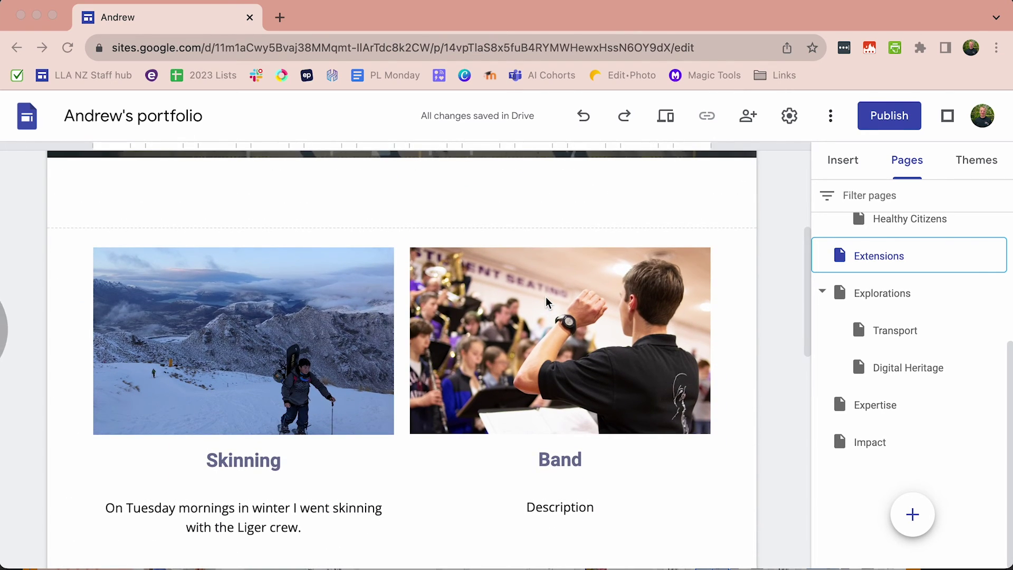
{"action": "scroll", "coordinate": [547, 302], "scroll_direction": "up", "scroll_amount": 5}
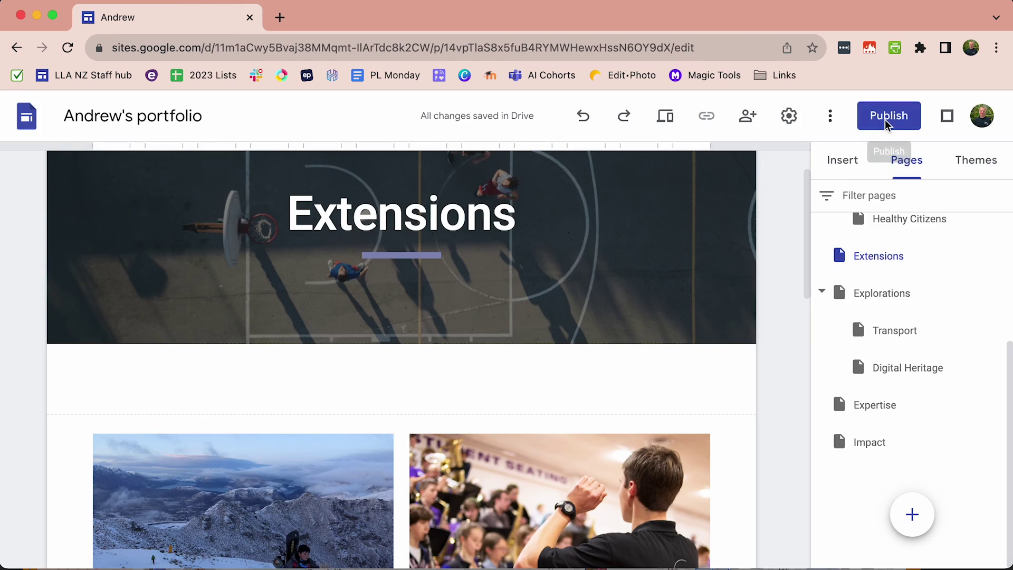
{"action": "left_click", "coordinate": [887, 125]}
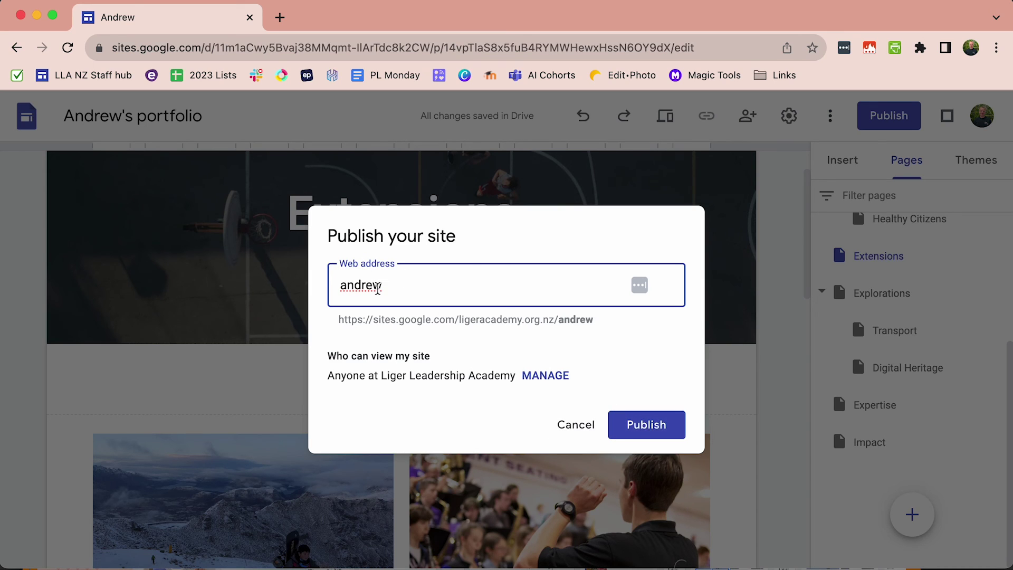
{"action": "left_click", "coordinate": [641, 423]}
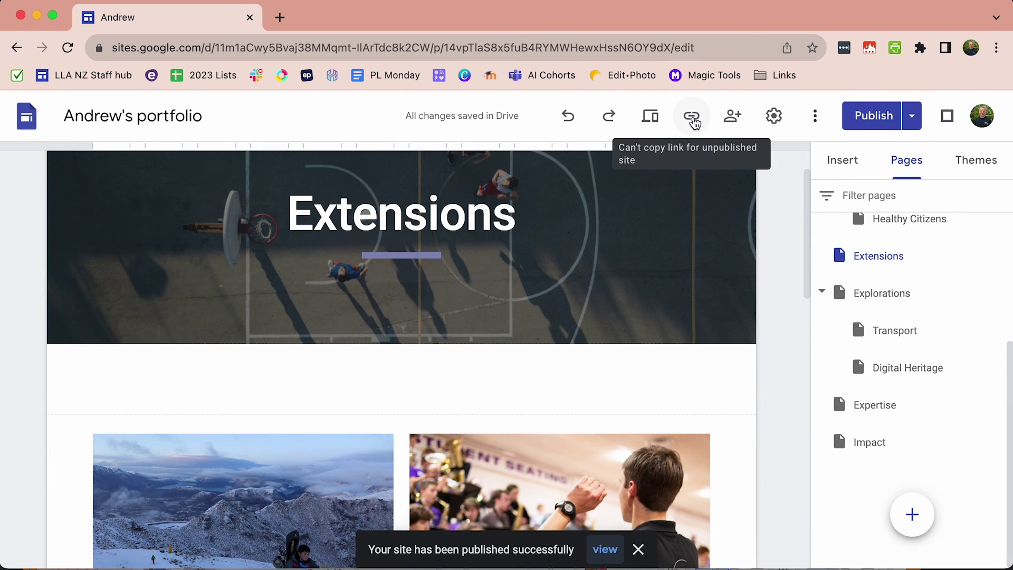
{"action": "left_click", "coordinate": [693, 117]}
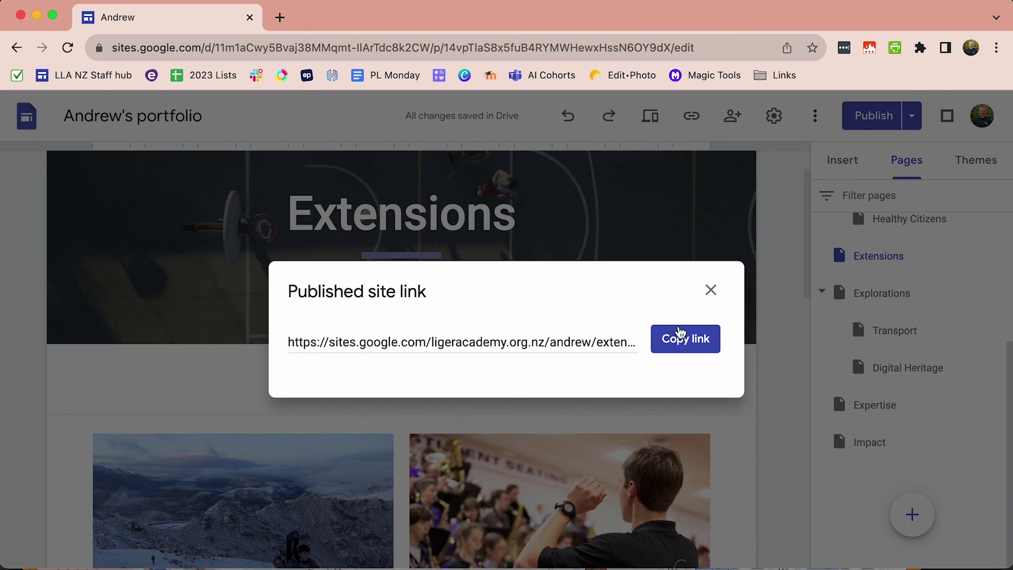
{"action": "left_click", "coordinate": [686, 339]}
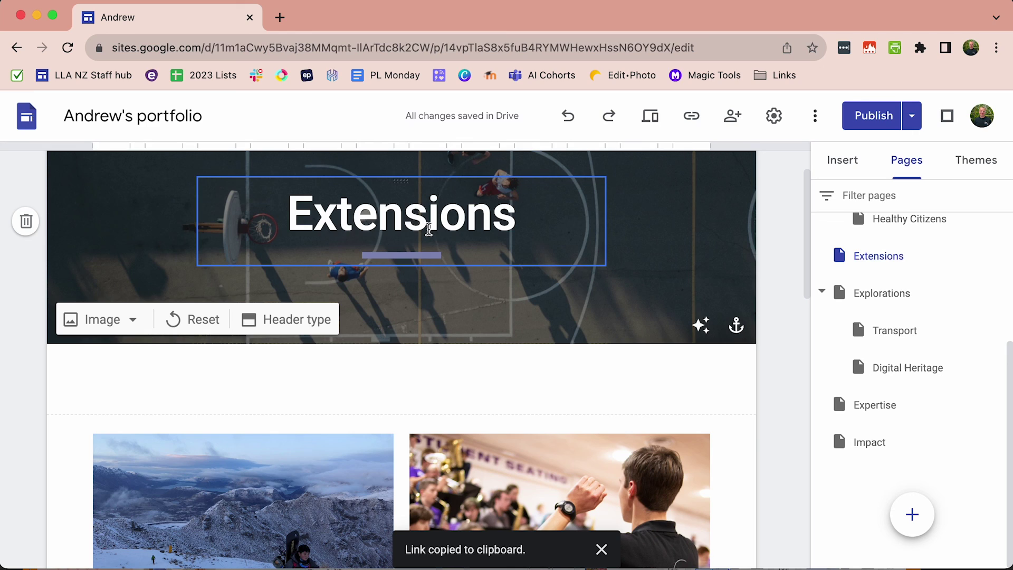